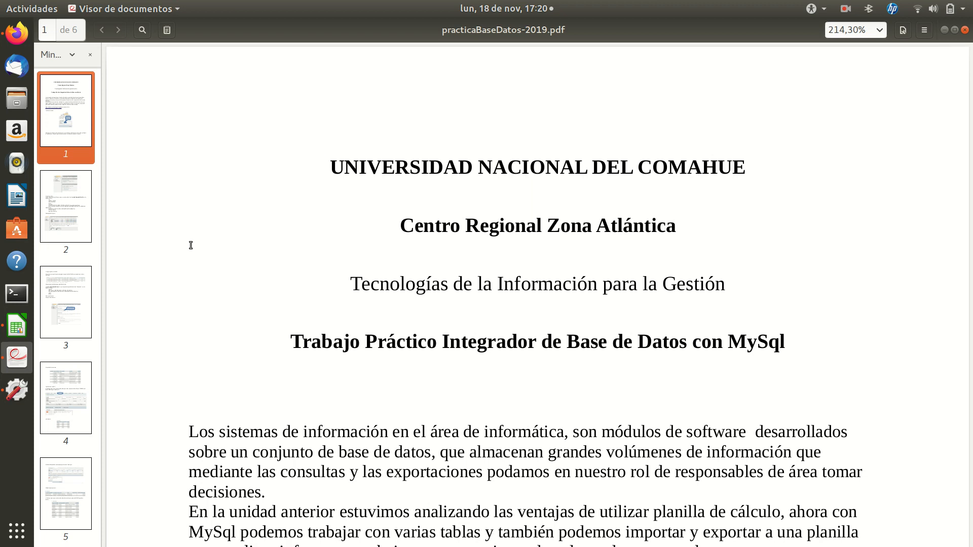
Read the practice guide's introduction and its instructions for entering the system
scroll(295, 375, "down", 3)
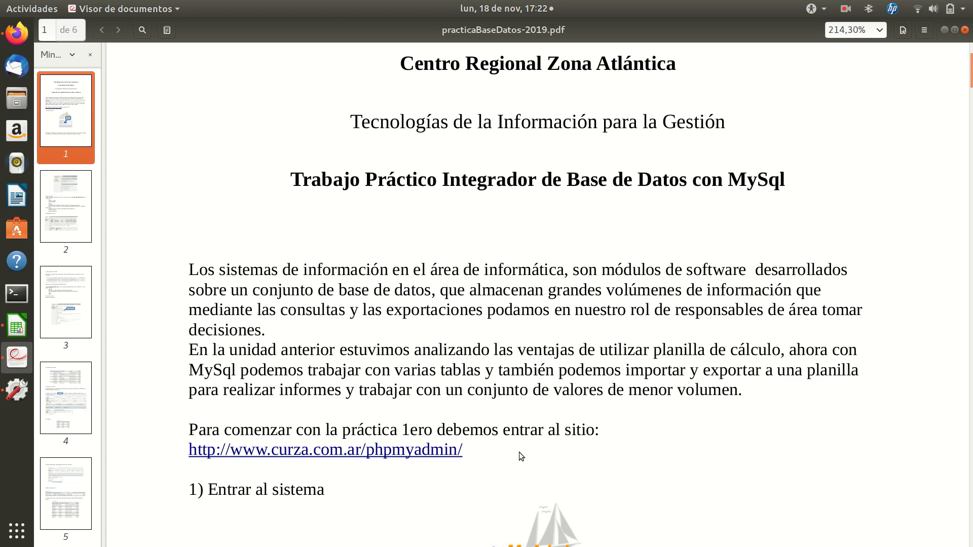
scroll(534, 455, "down", 5)
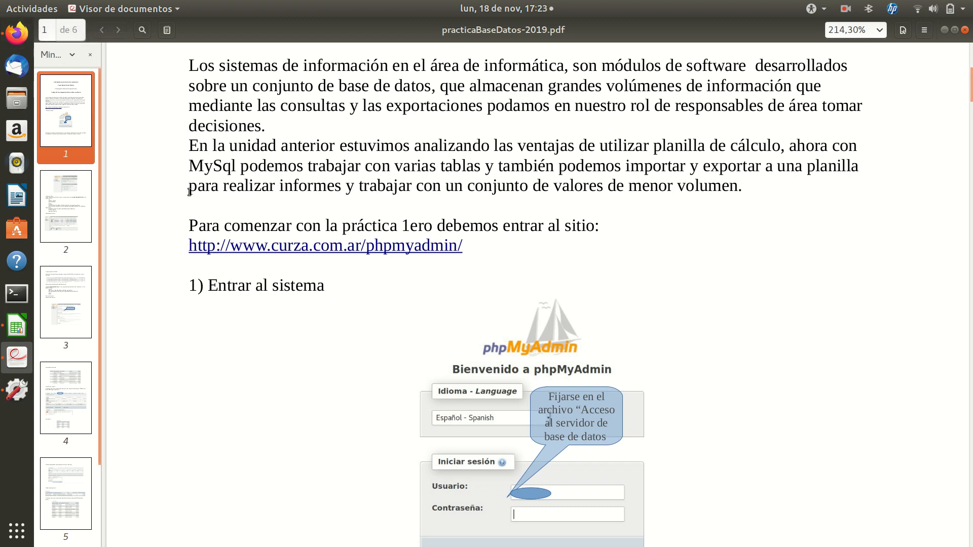
scroll(257, 335, "down", 5)
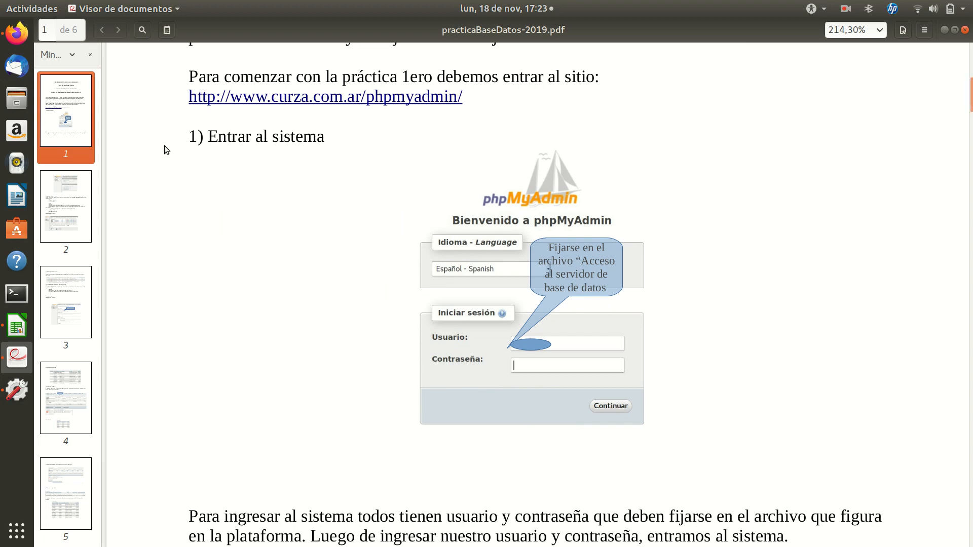
Switch to Firefox and view the course's Sistemas de Información section and the Acceso al Servidor de Base de Datos page
left_click(15, 35)
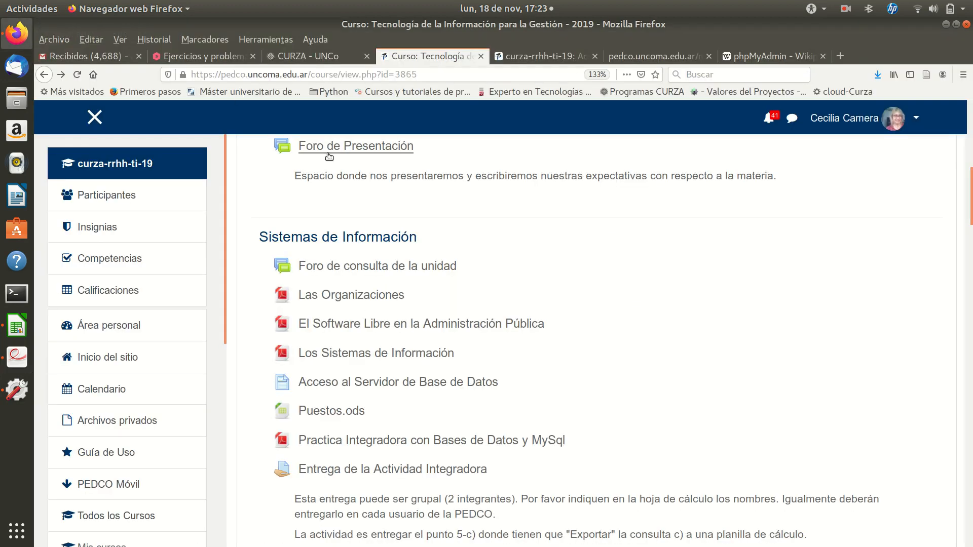
left_click(528, 59)
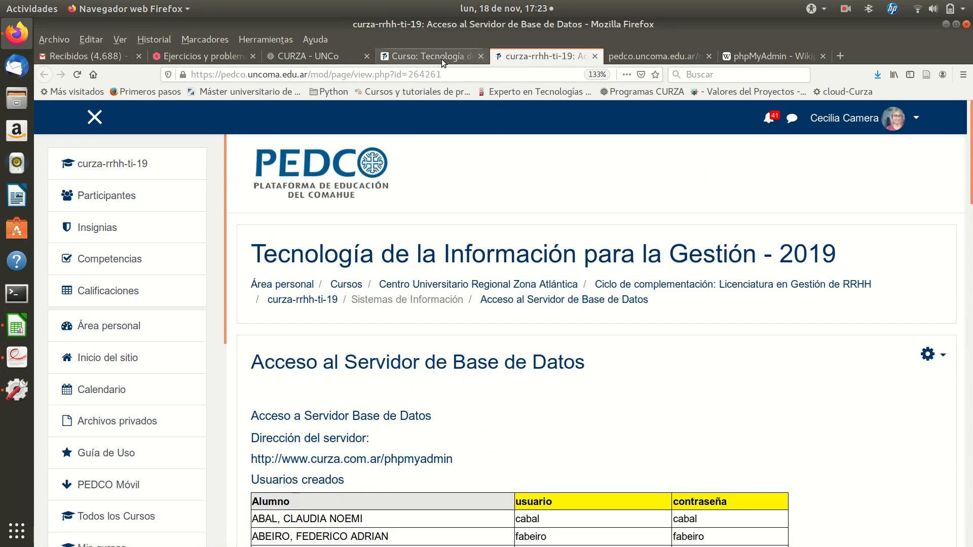
left_click(399, 59)
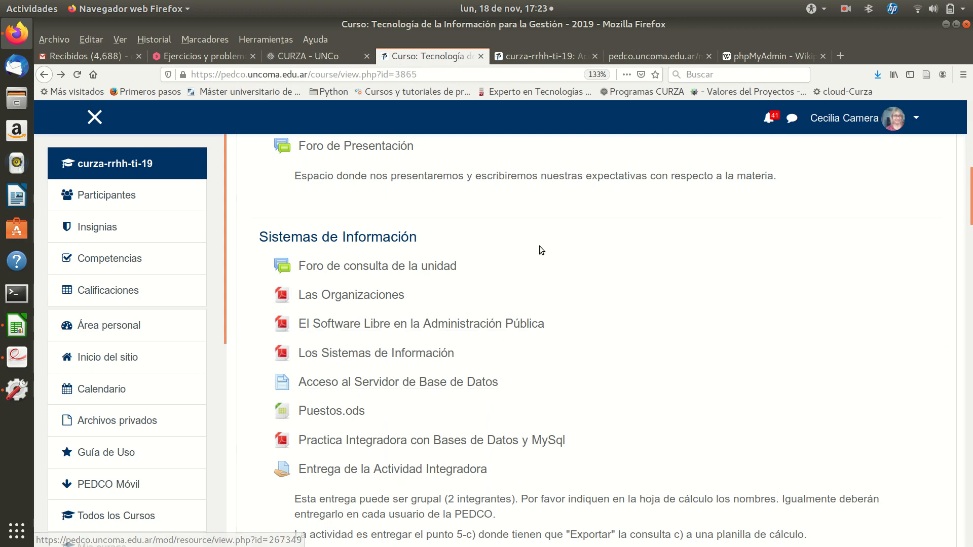
left_click(540, 59)
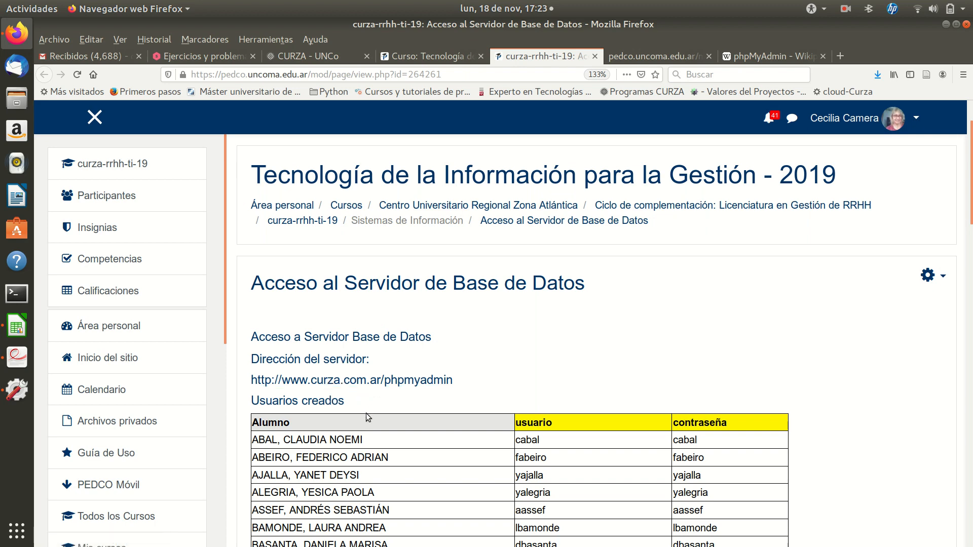
Look through the table of created users and open the phpMyAdmin server address given above it
scroll(368, 417, "down", 5)
scroll(368, 417, "down", 1)
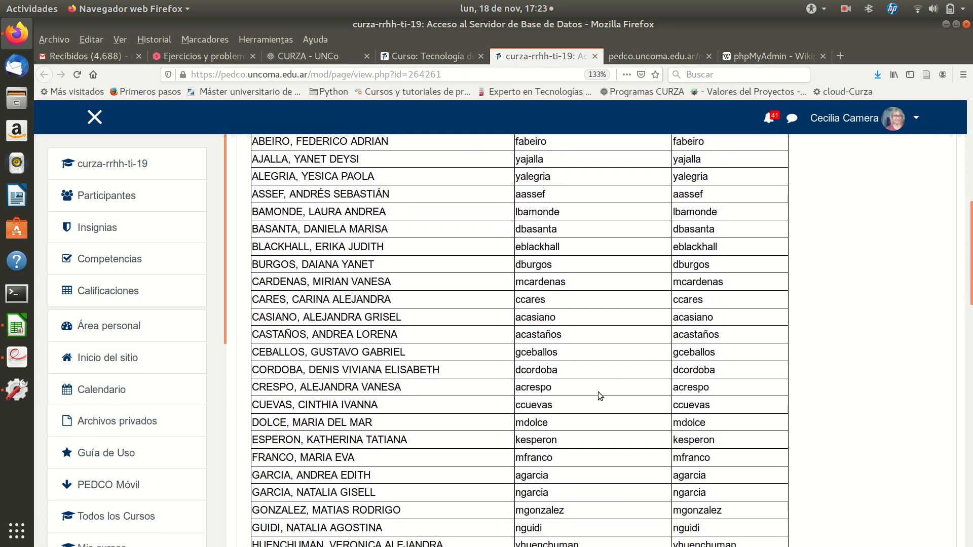
scroll(600, 395, "down", 3)
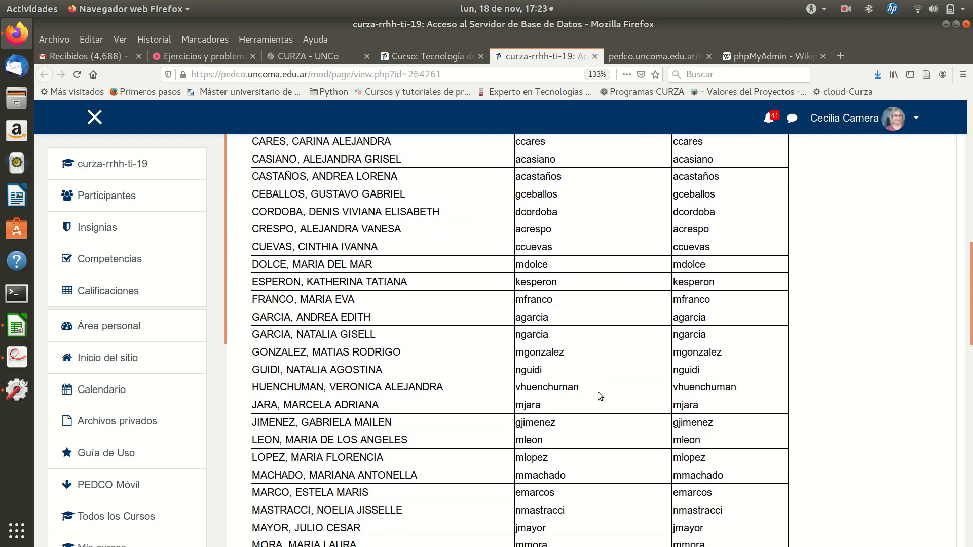
scroll(600, 392, "up", 5)
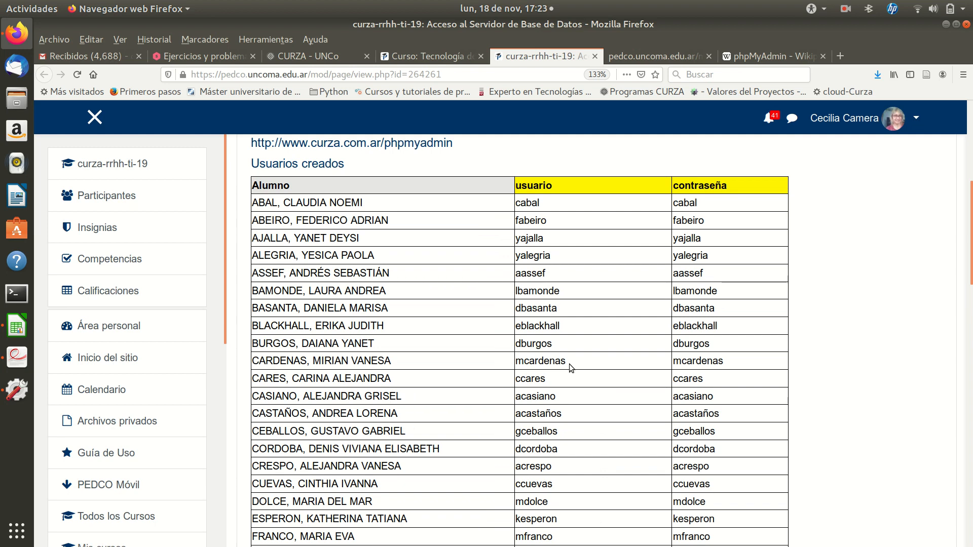
scroll(570, 364, "up", 3)
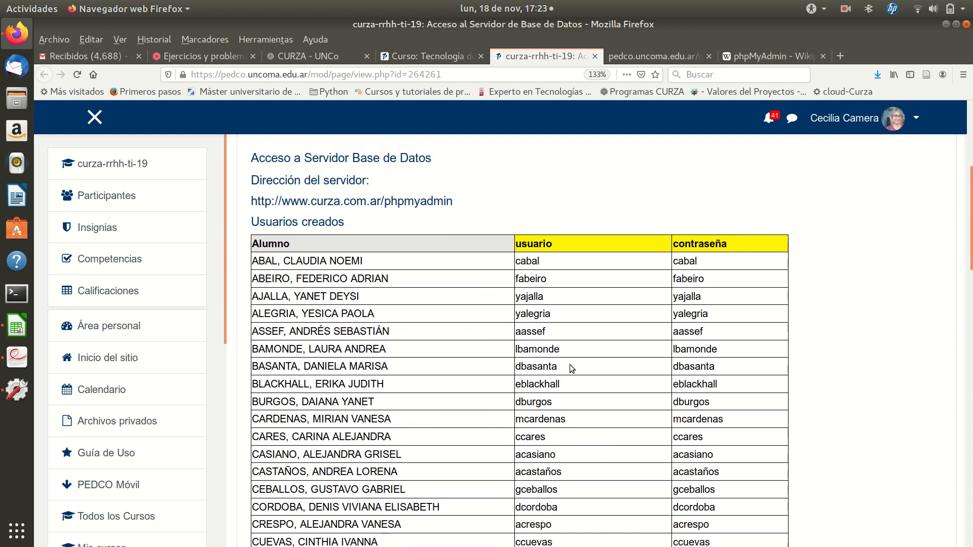
scroll(570, 364, "up", 1)
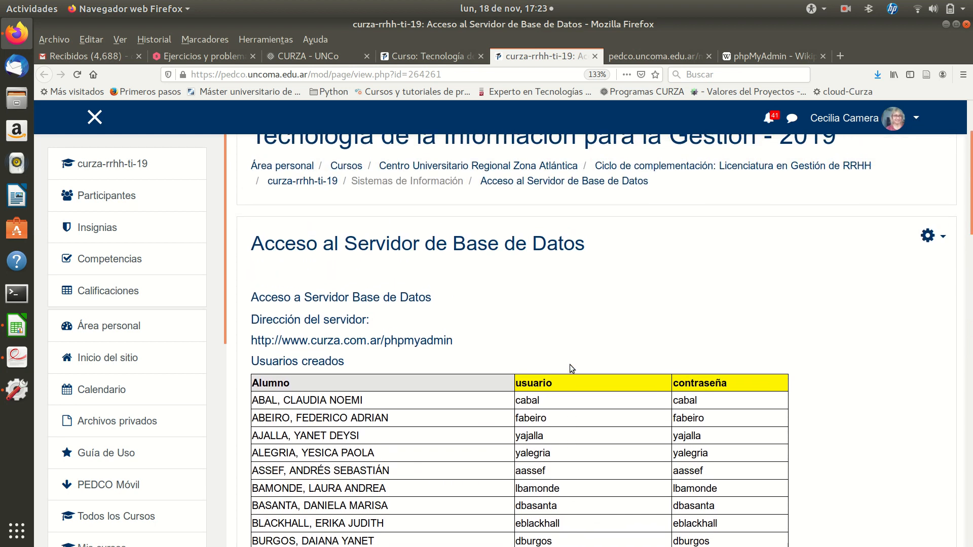
left_click(423, 341)
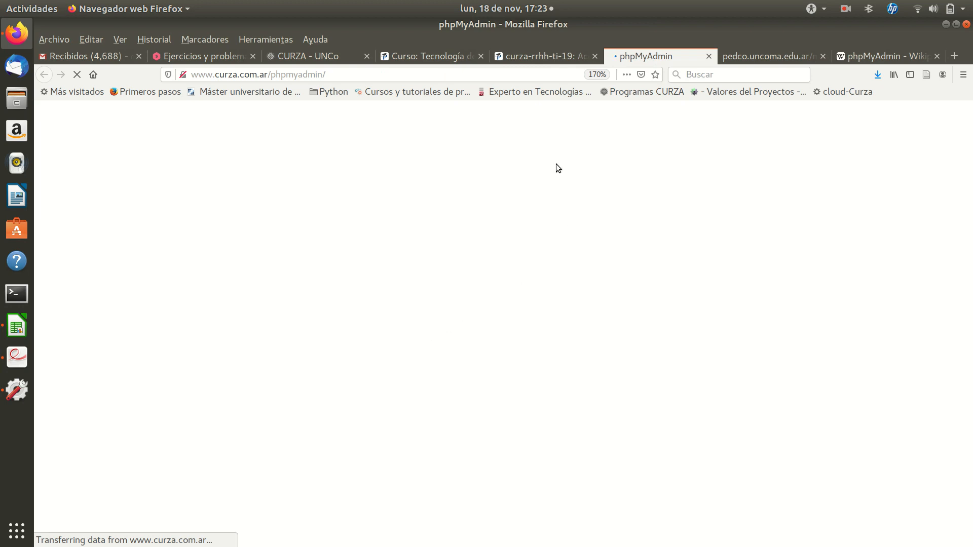
Return to practicaBaseDatos-2019.pdf and read section 2 on creating the MiPerfil table, including its required fields and example structure
left_click(429, 56)
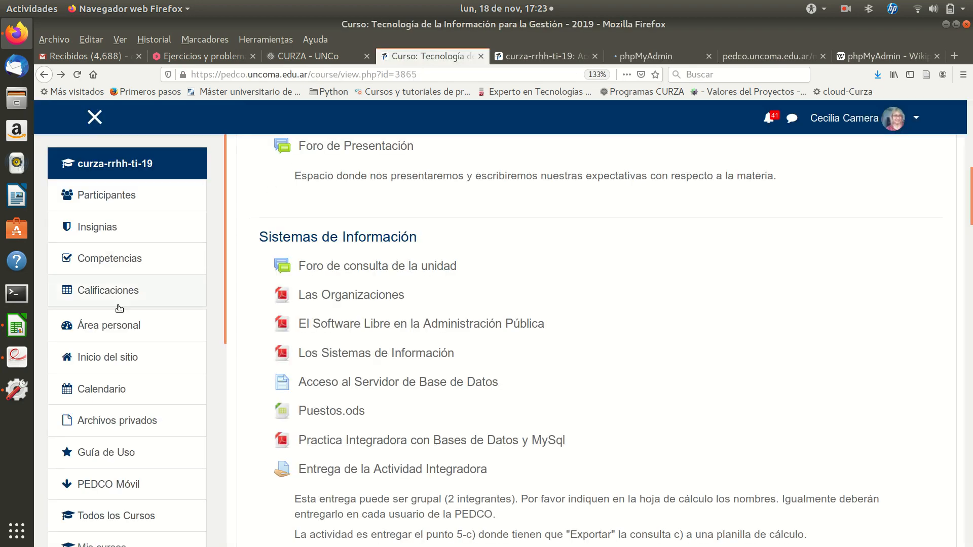
left_click(19, 358)
scroll(372, 339, "down", 3)
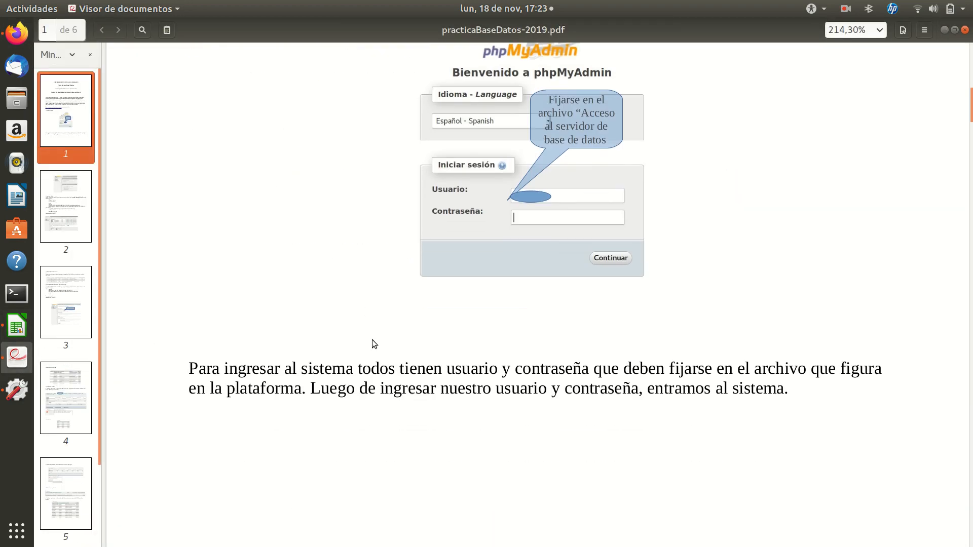
scroll(372, 340, "down", 7)
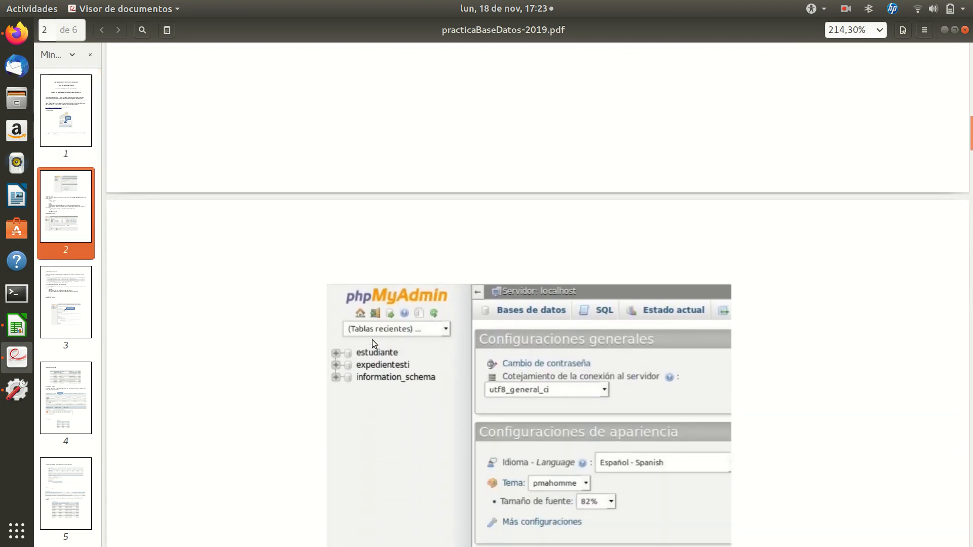
scroll(372, 340, "down", 3)
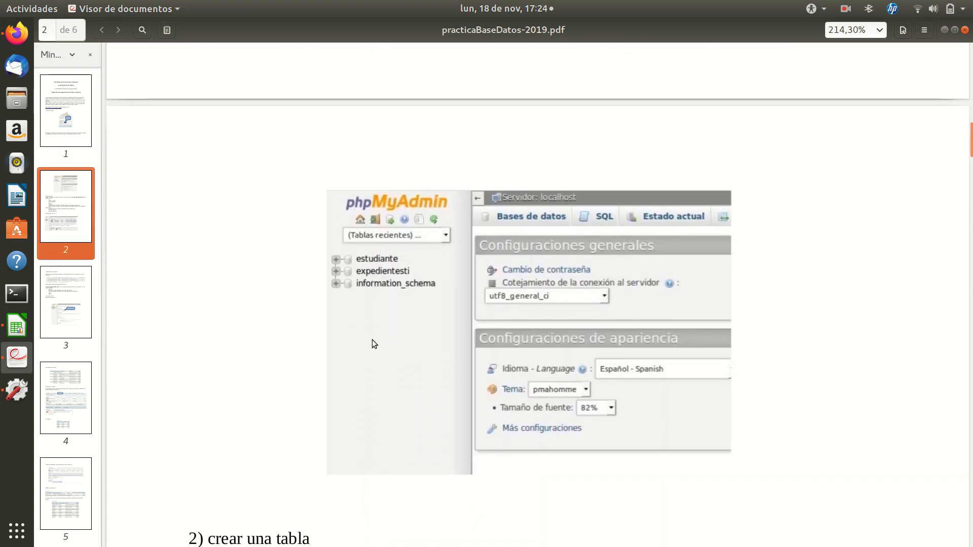
scroll(372, 339, "down", 5)
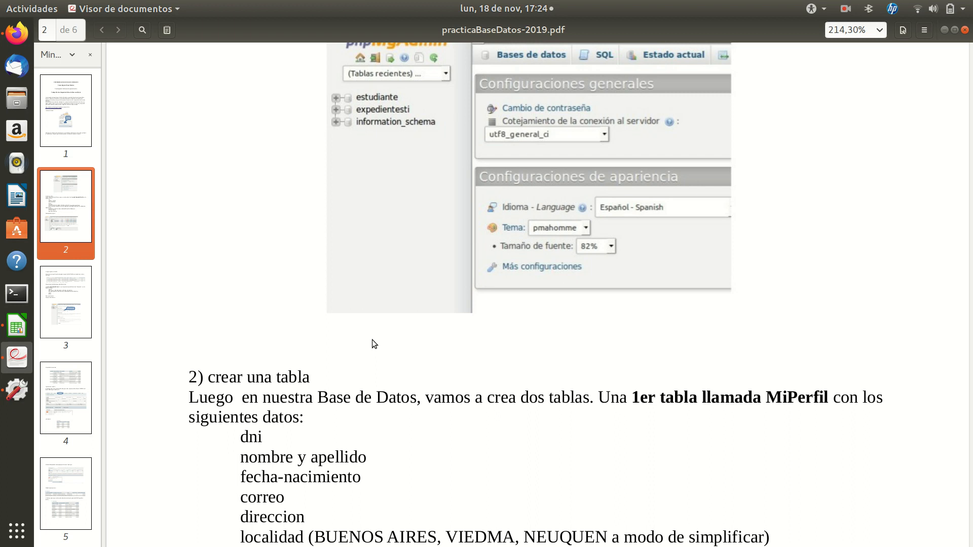
scroll(375, 452, "down", 5)
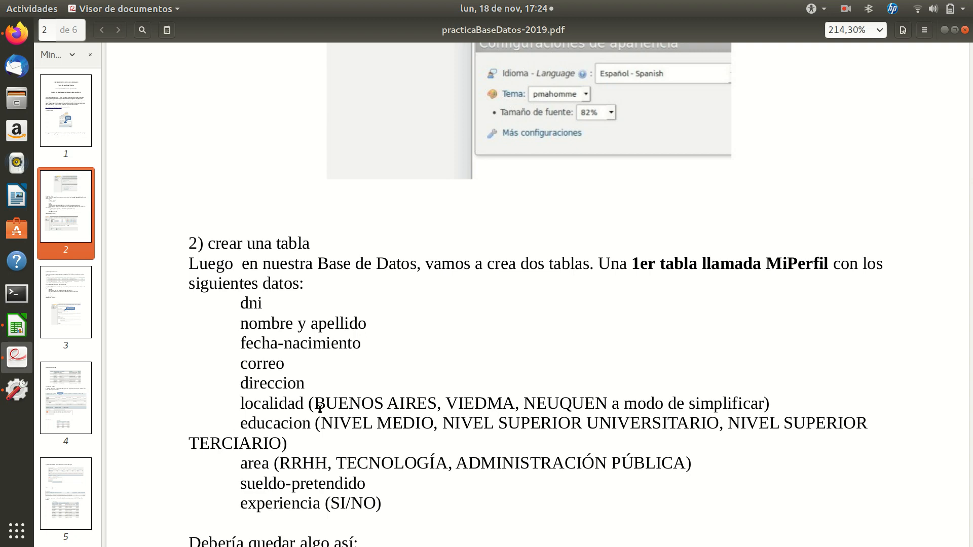
scroll(350, 447, "down", 5)
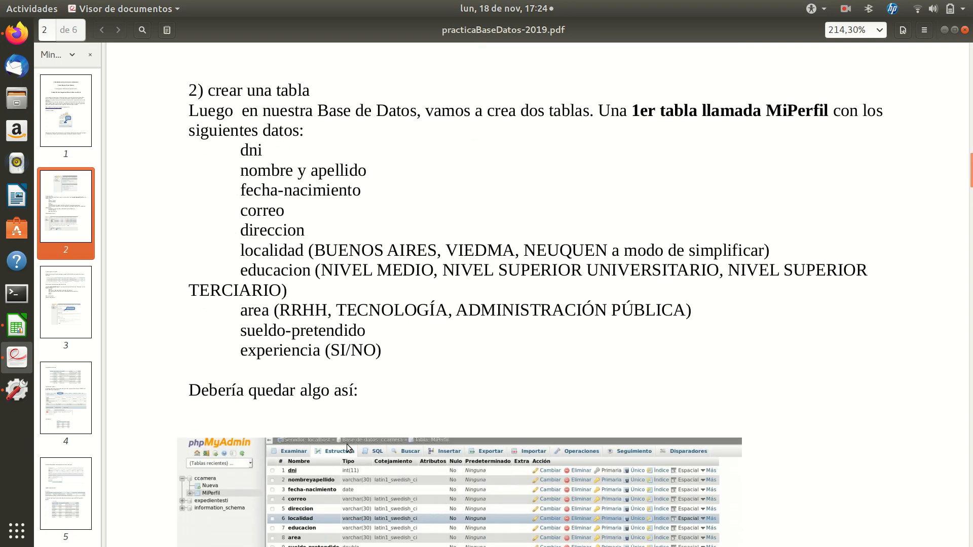
scroll(348, 447, "up", 2)
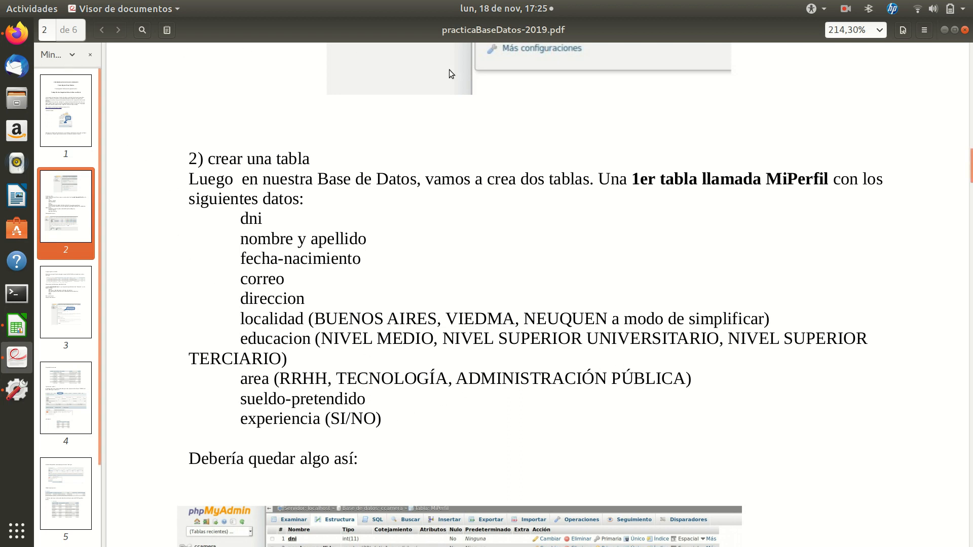
left_click(846, 10)
left_click(855, 61)
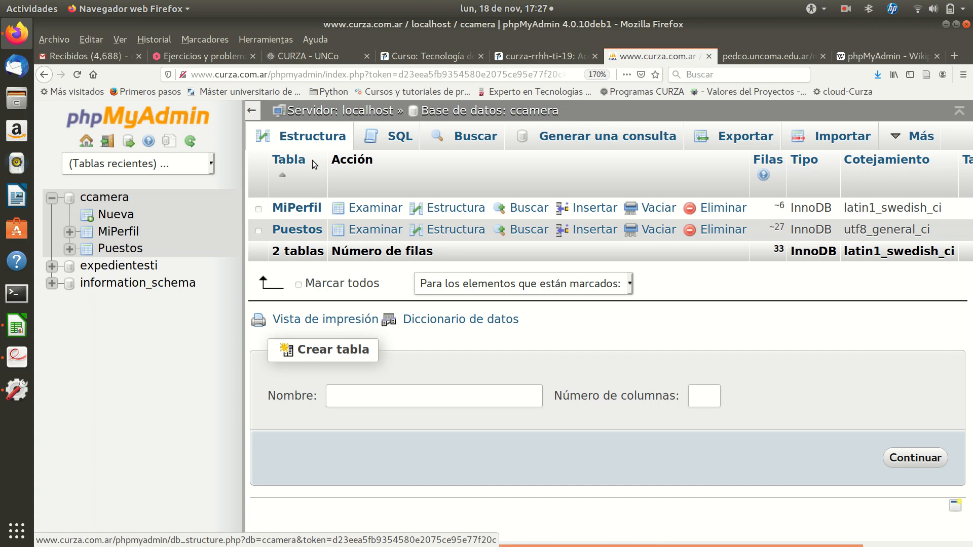
Browse the MiPerfil table in phpMyAdmin and examine its records across all columns
left_click(297, 209)
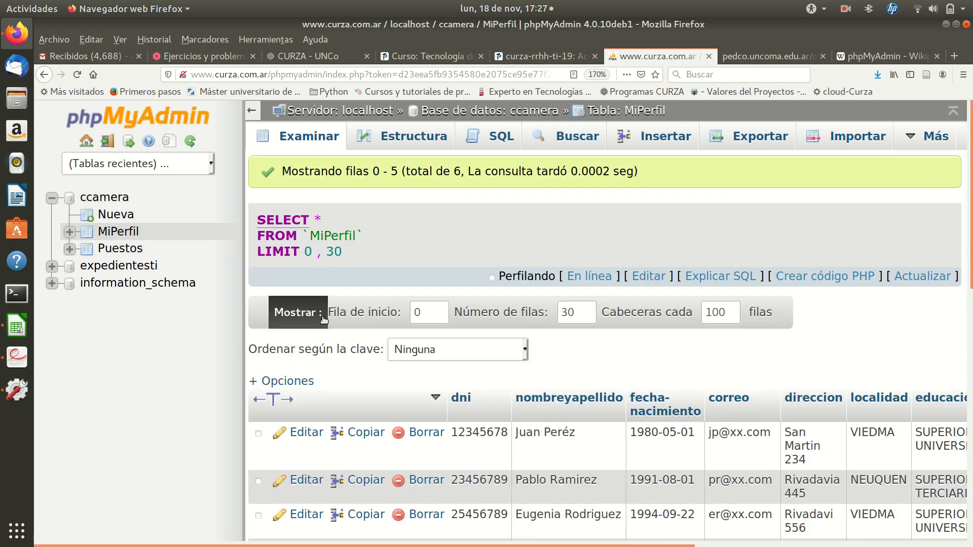
scroll(322, 319, "down", 4)
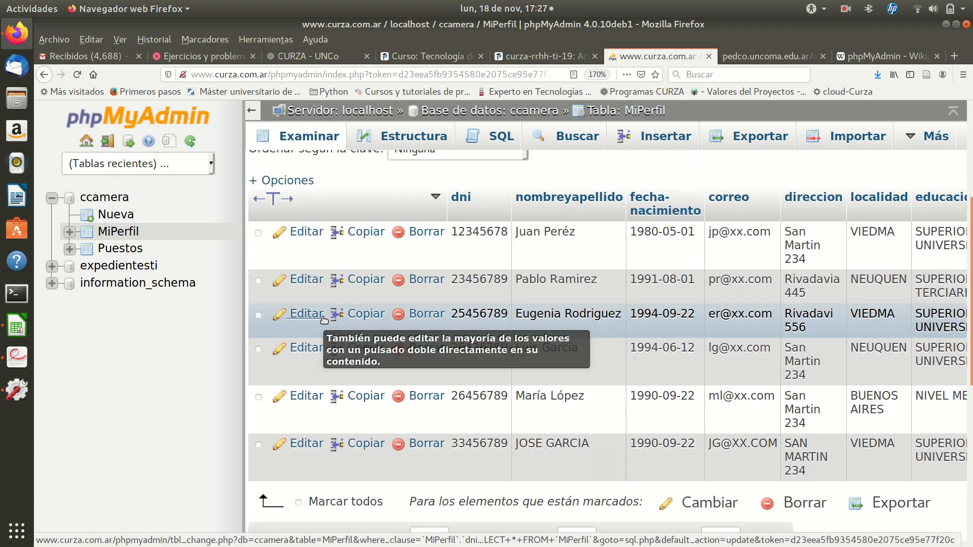
scroll(322, 320, "up", 2)
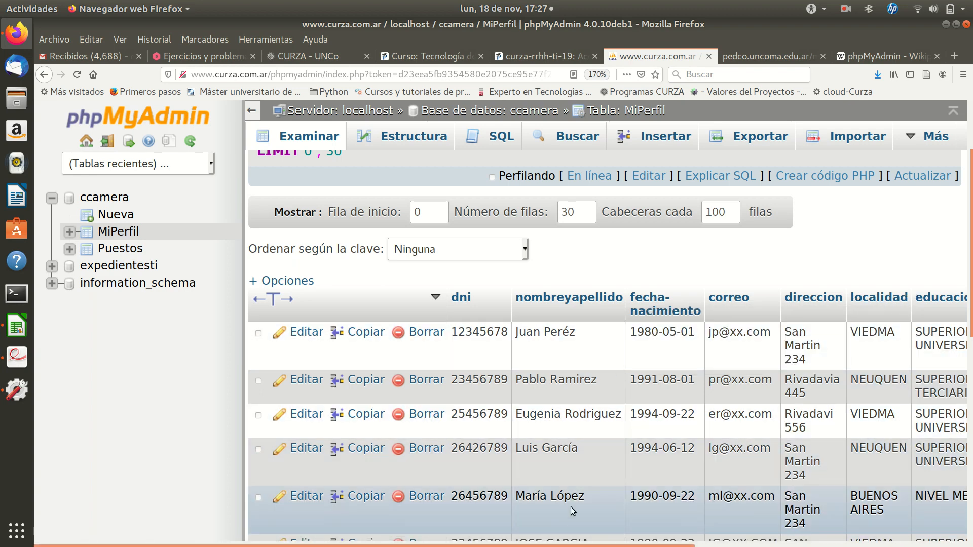
left_click_drag(578, 545, 821, 545)
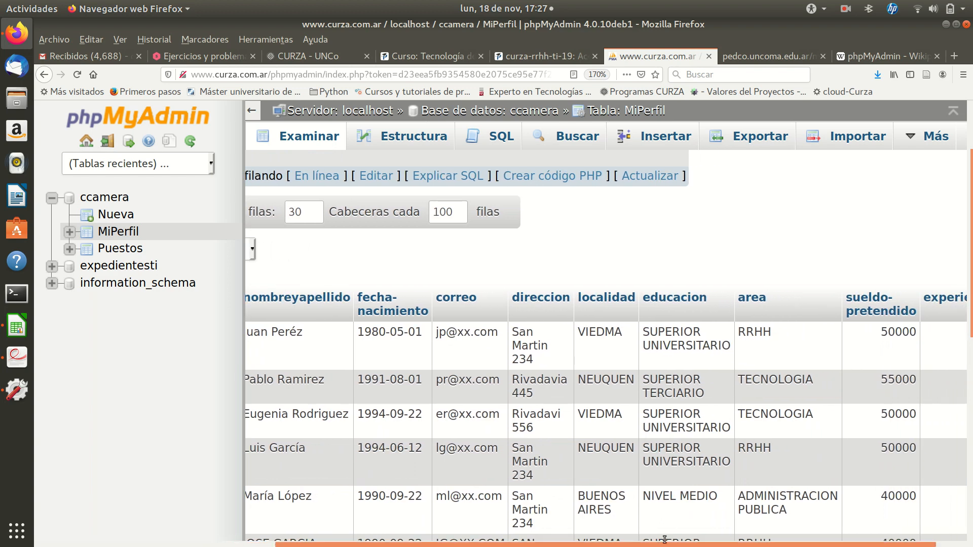
Return to the database containing MiPerfil and enter "prueba" as the name of a new table
left_click(116, 197)
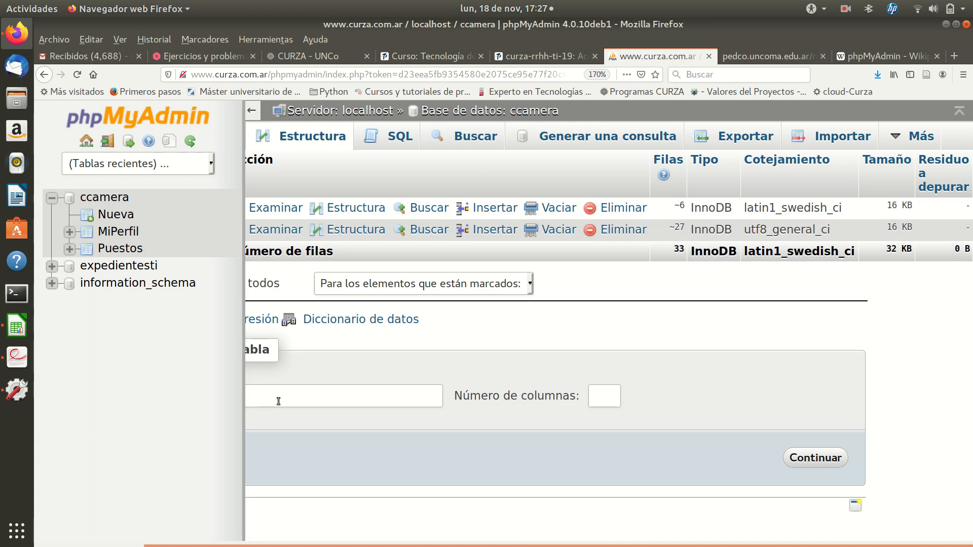
scroll(487, 545, "left", 3)
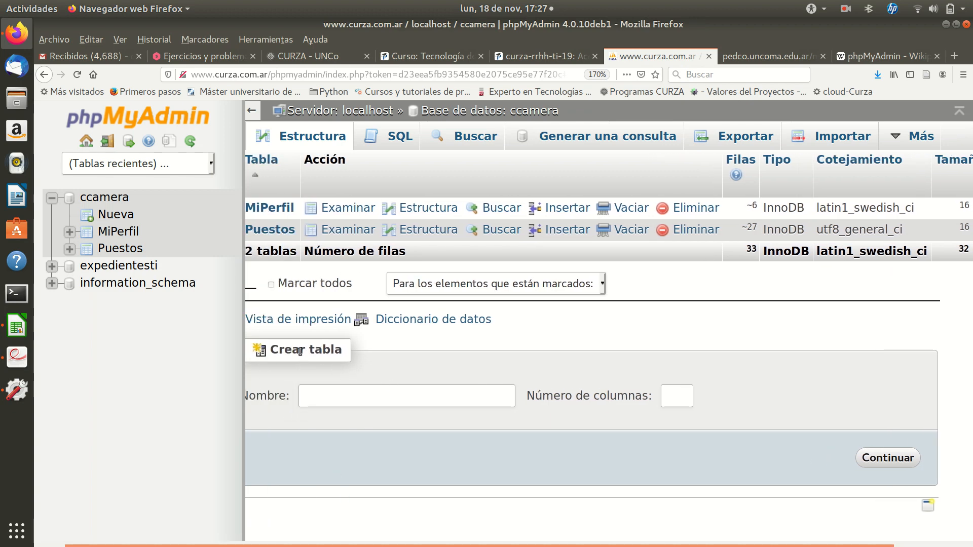
left_click(324, 397)
type("prueba")
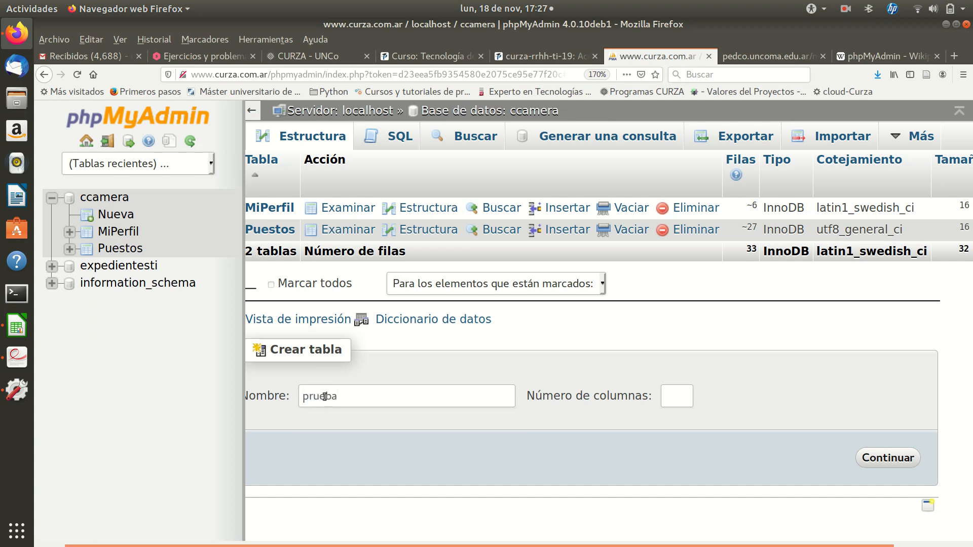
Switch to the PDF guide and check the list of fields required for the MiPerfil table
left_click(683, 401)
left_click(17, 361)
scroll(373, 394, "down", 5)
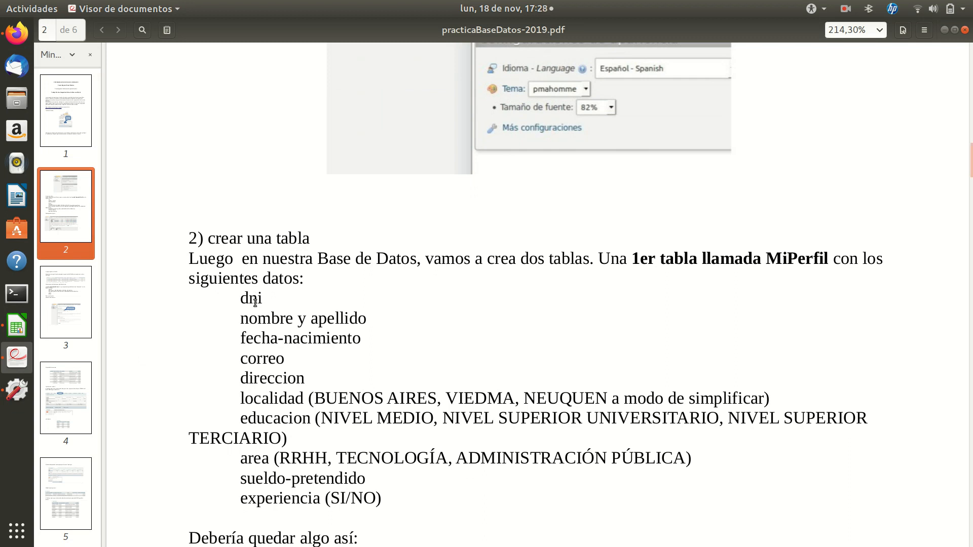
Back in Firefox, set the new table's number of columns to 10 and continue to its column definition form
left_click(21, 49)
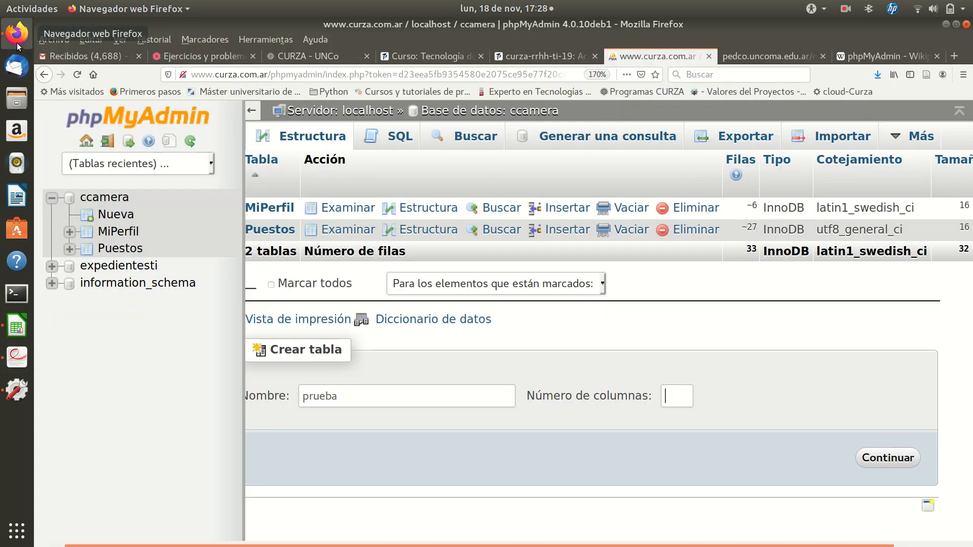
left_click(676, 398)
type("10")
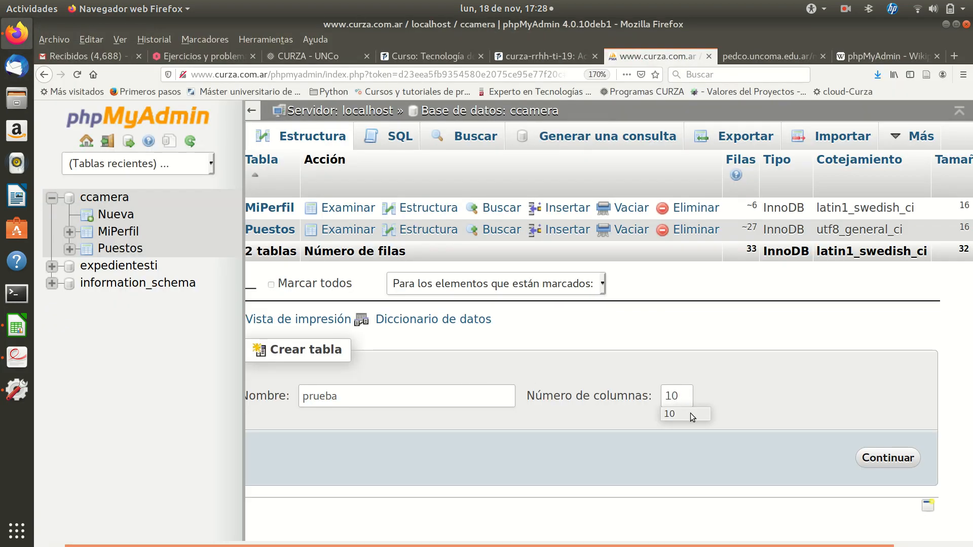
left_click(690, 413)
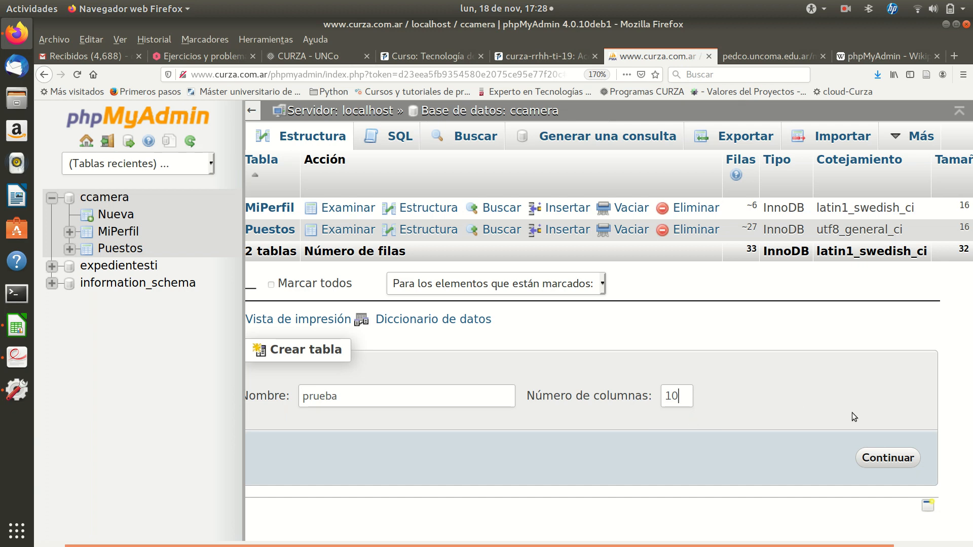
left_click(894, 460)
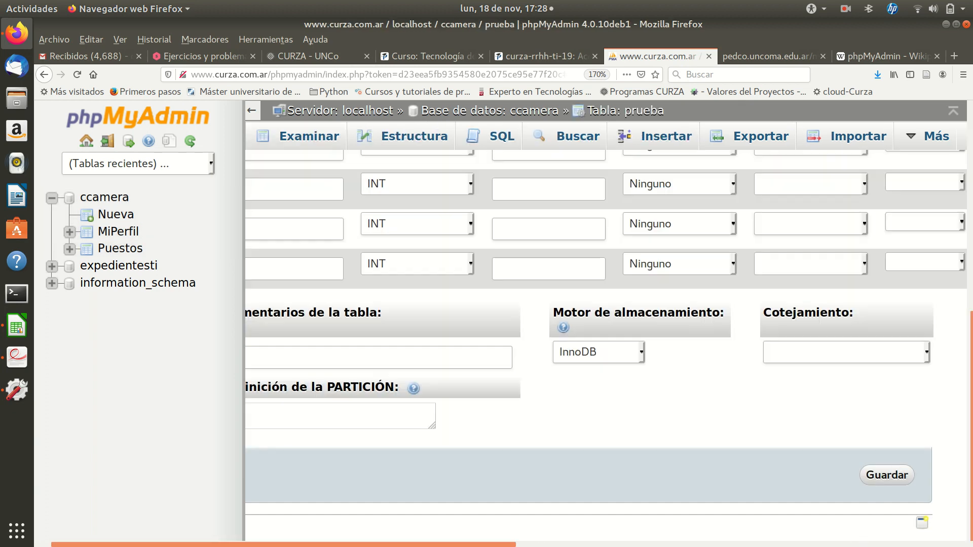
left_click_drag(429, 545, 412, 545)
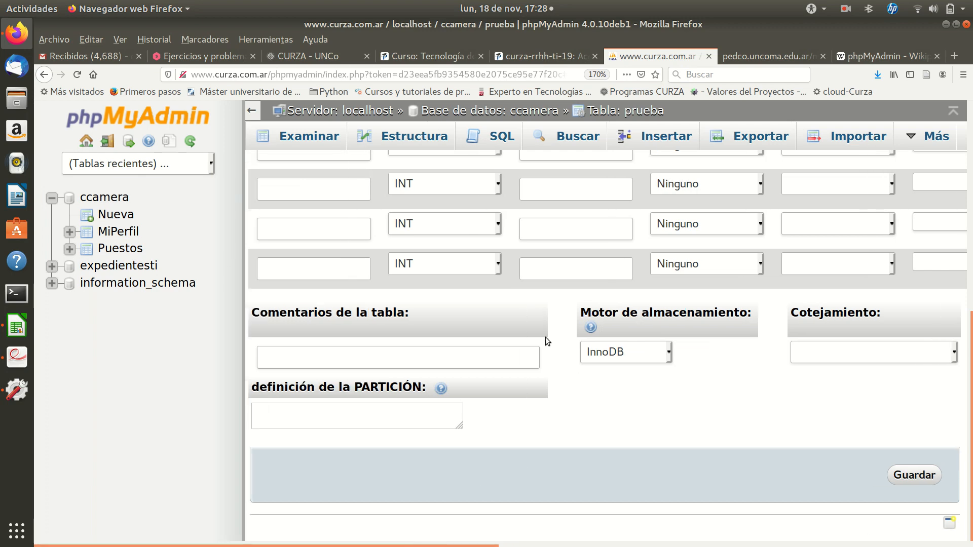
Review the blank column definition form, switch to the PDF guide and restore its window from maximized size
scroll(547, 341, "up", 5)
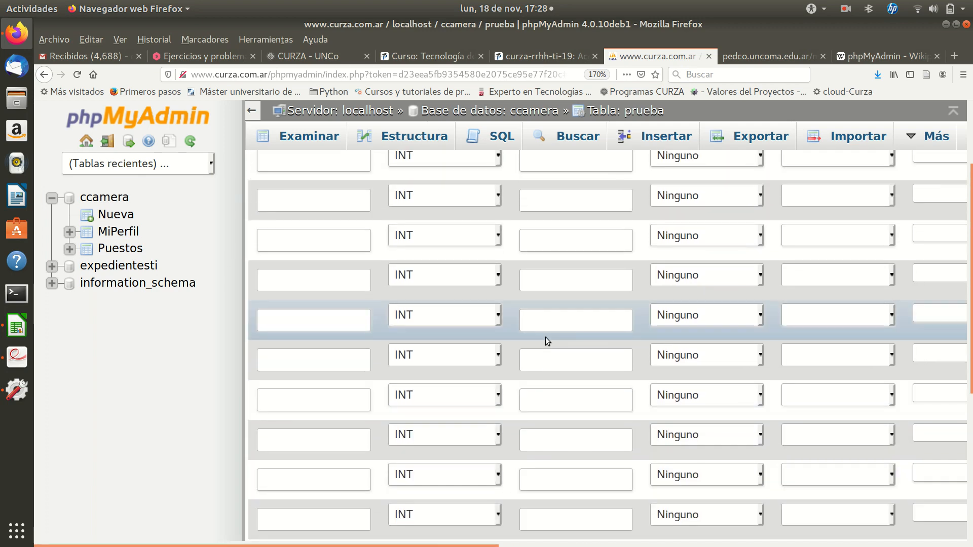
scroll(547, 341, "up", 4)
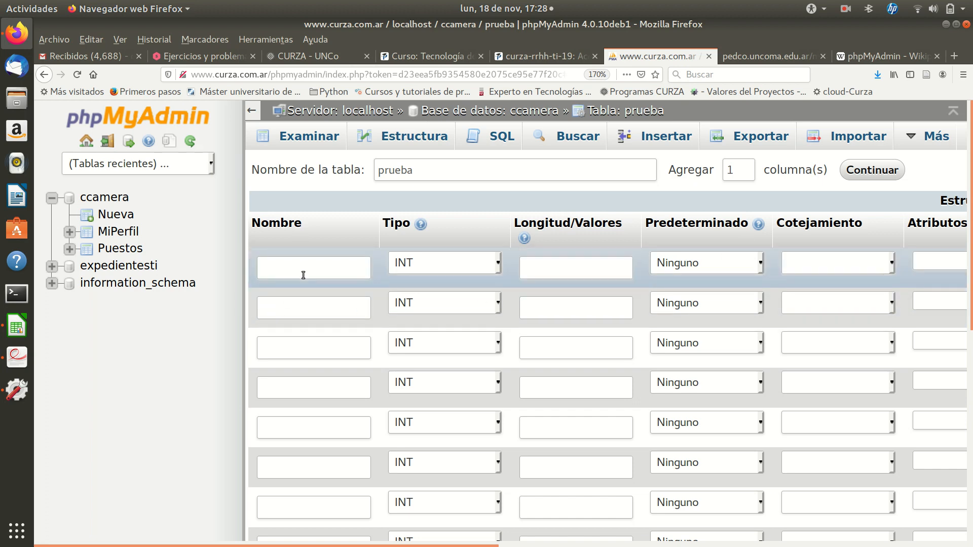
left_click(17, 358)
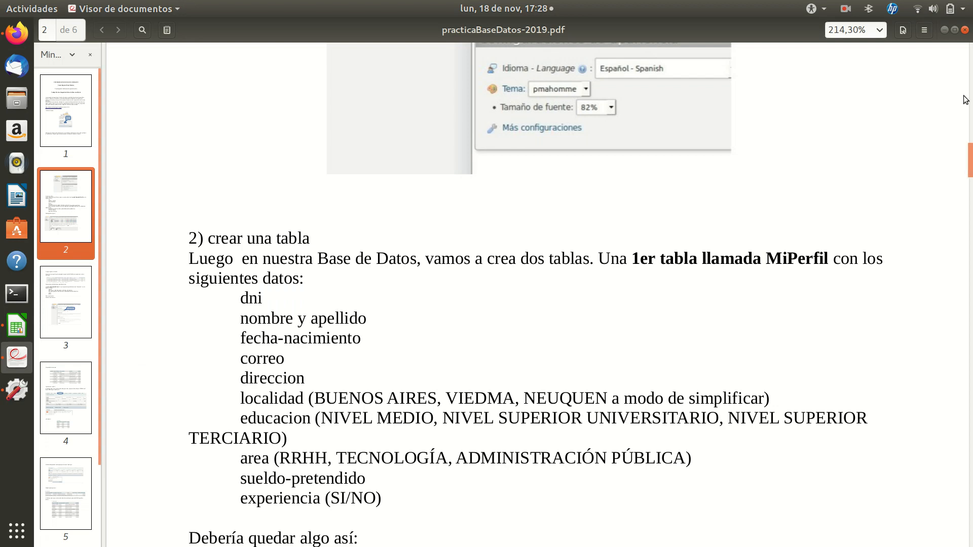
left_click(953, 30)
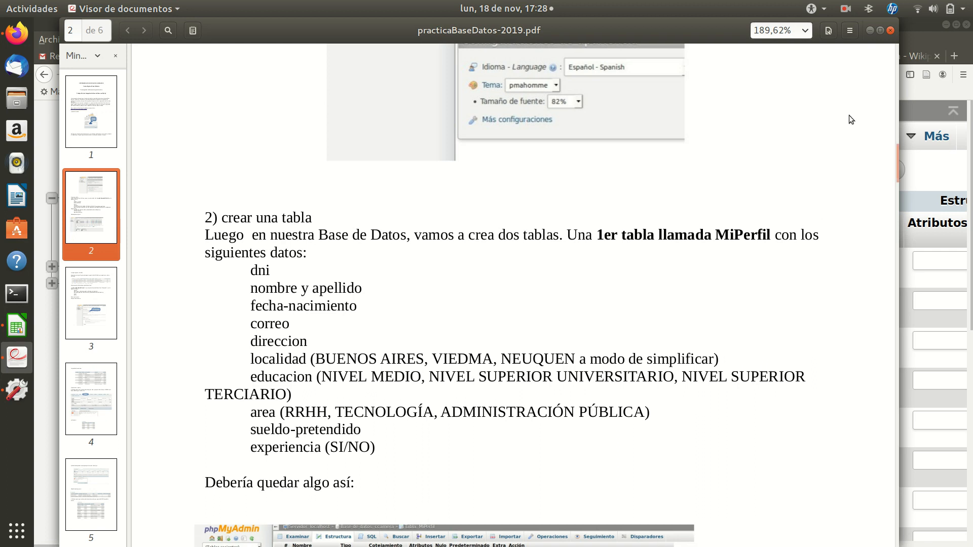
Set the PDF guide's zoom to 150% so the MiPerfil field list stays readable in the smaller window
left_click(804, 31)
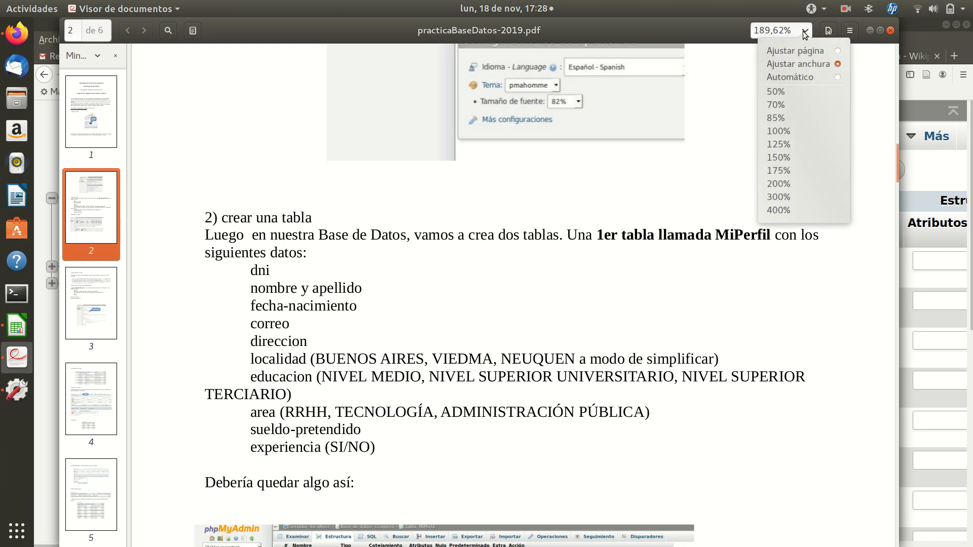
left_click(786, 117)
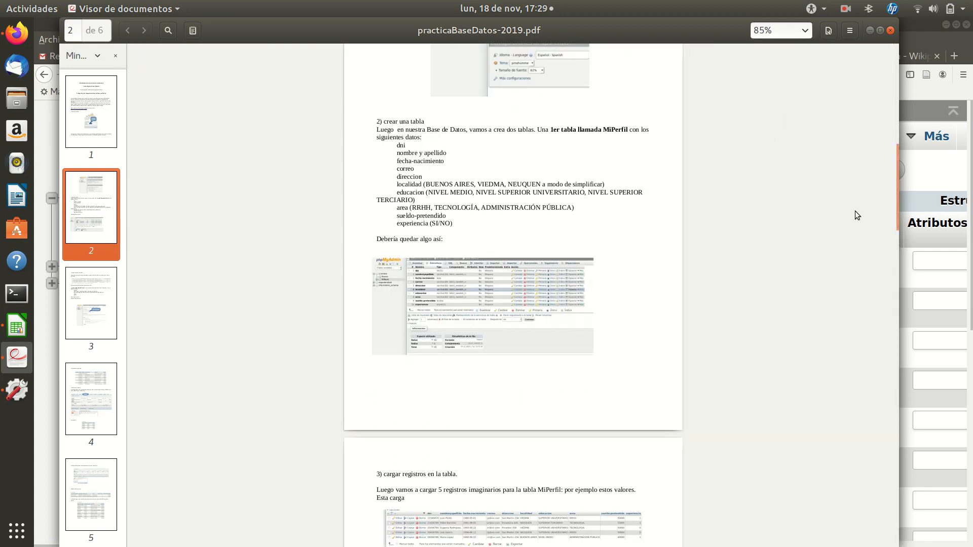
scroll(681, 246, "up", 5)
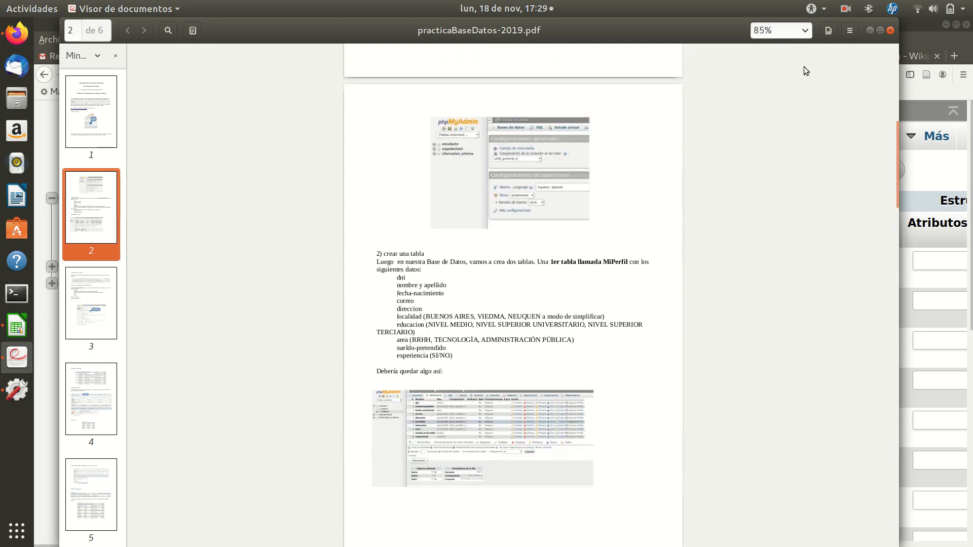
left_click(805, 31)
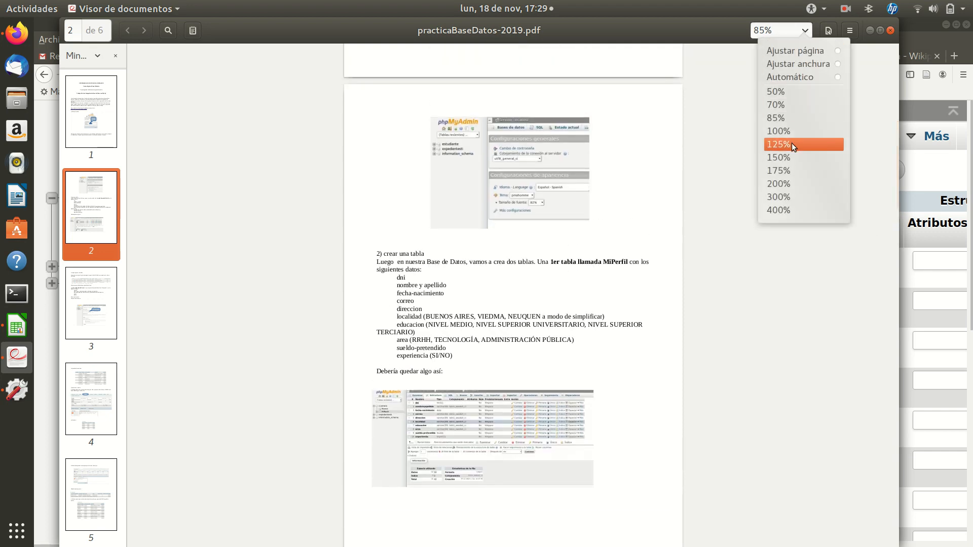
left_click(793, 159)
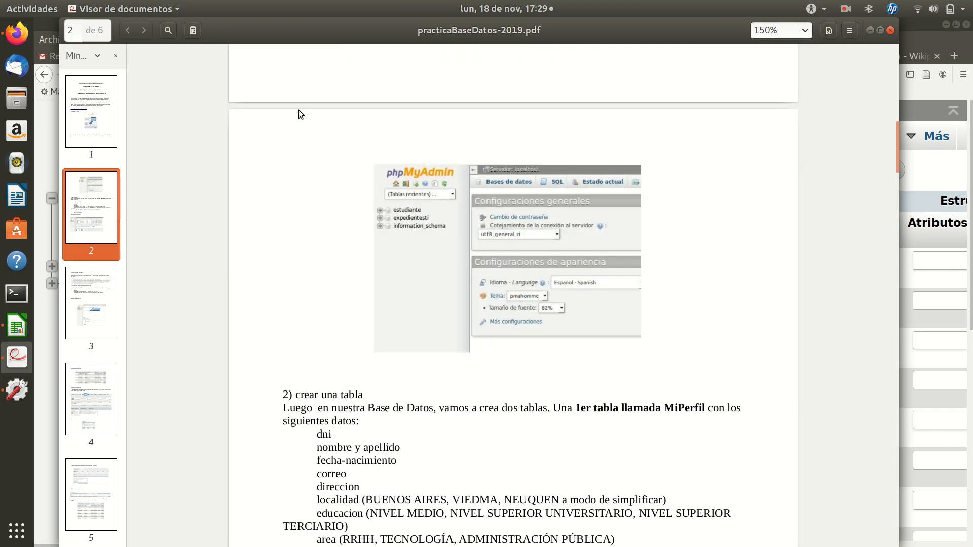
Hide the PDF viewer's page thumbnails and narrow its window to about half the screen width
left_click(116, 56)
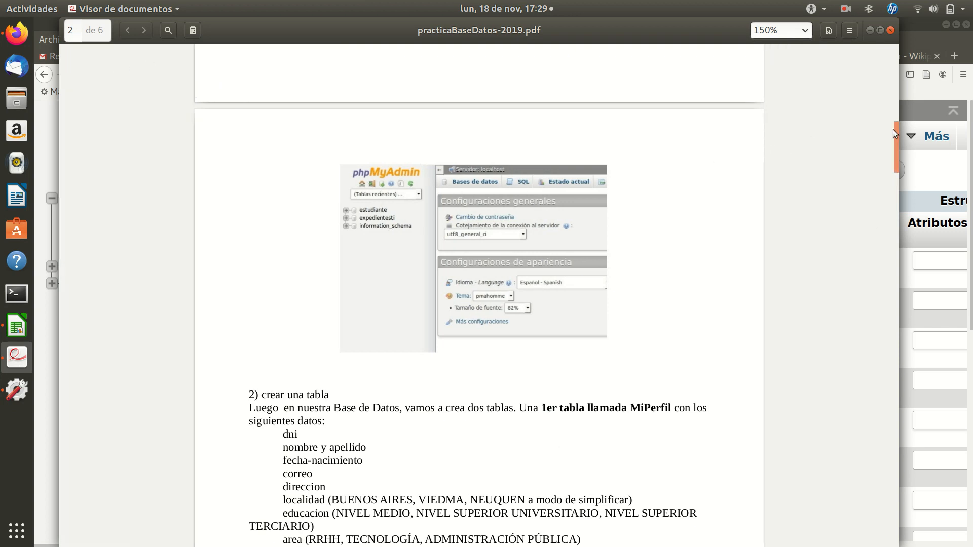
left_click_drag(898, 129, 493, 172)
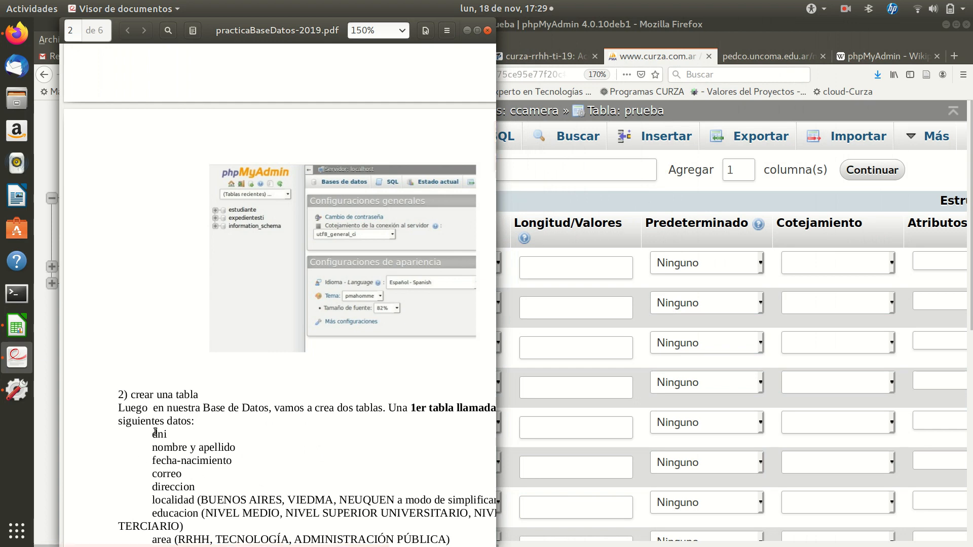
Back in Firefox, name the first column of the prueba table "dni" and give it the type INT
left_click(543, 411)
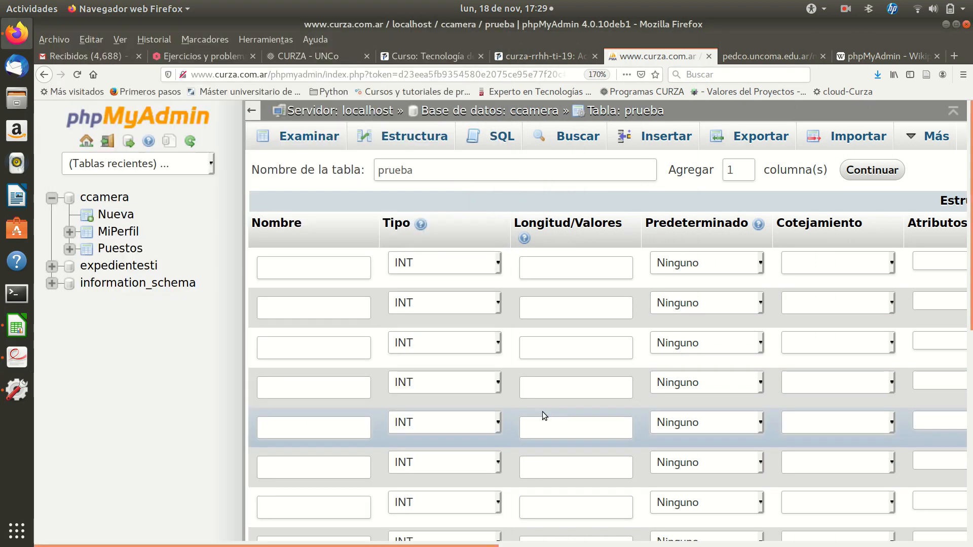
left_click(314, 273)
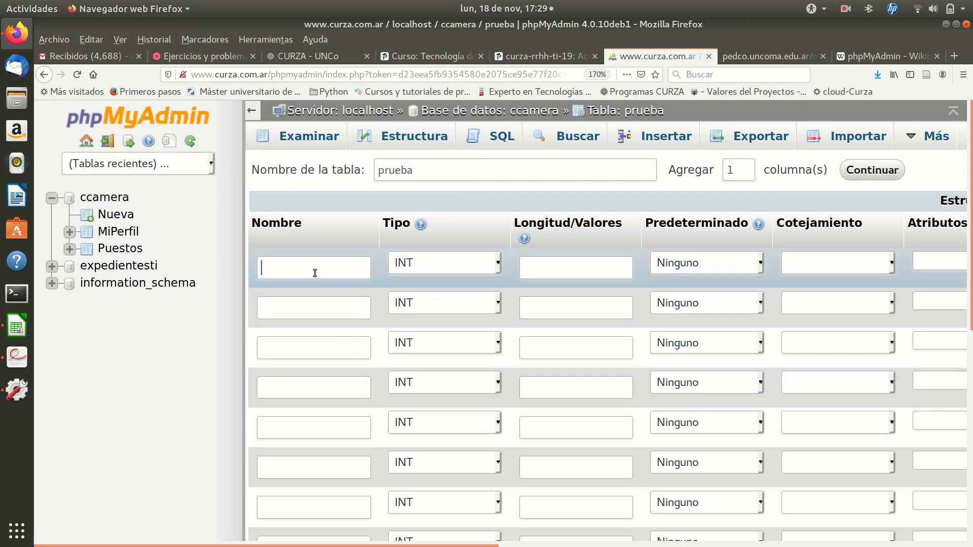
type("dni")
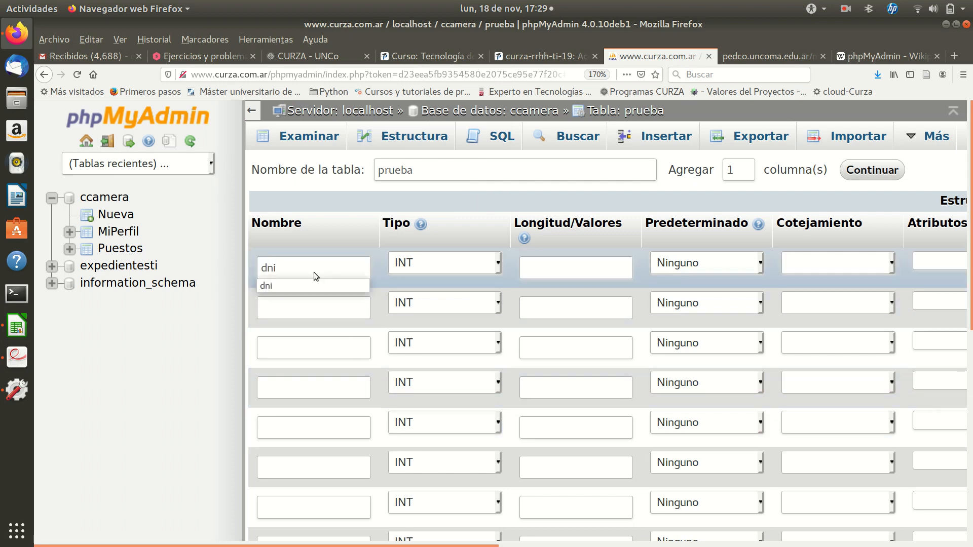
left_click(327, 287)
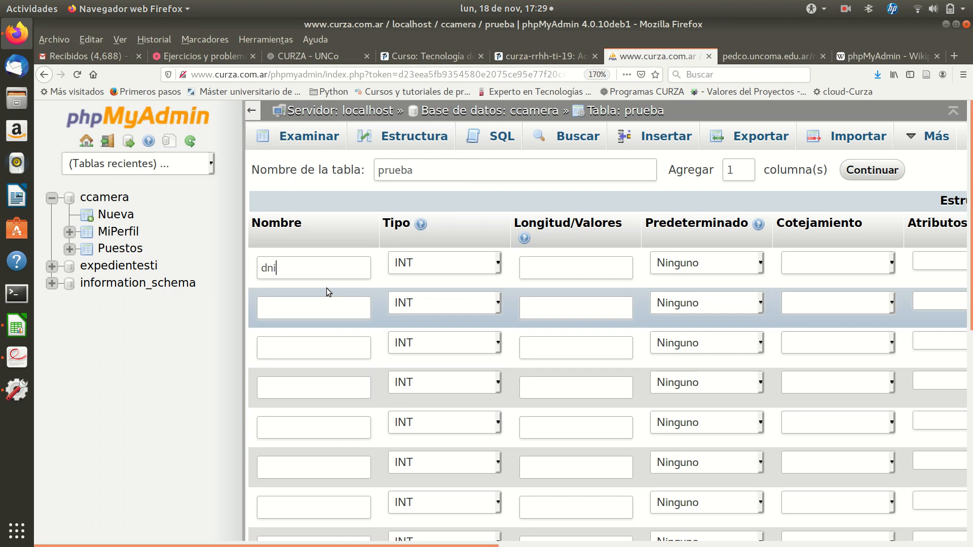
left_click(457, 264)
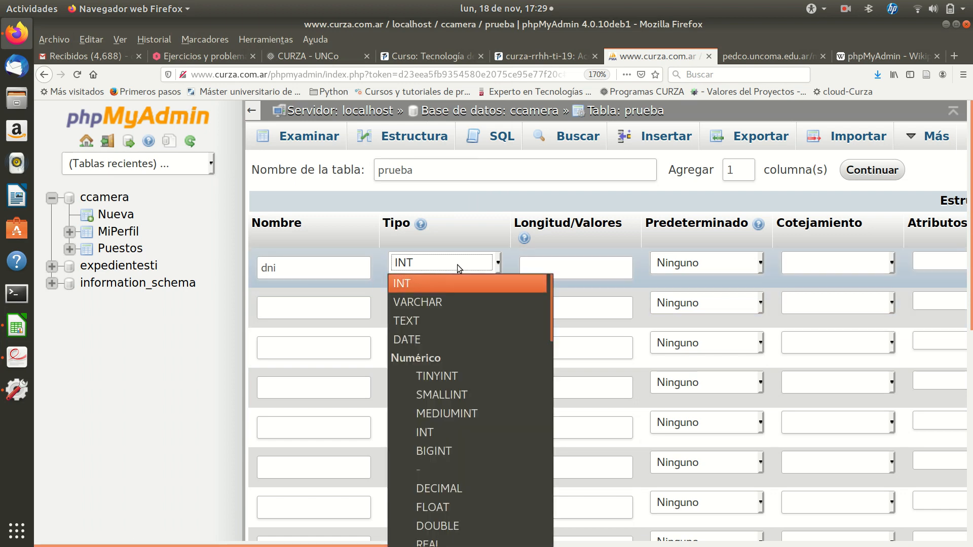
left_click(445, 282)
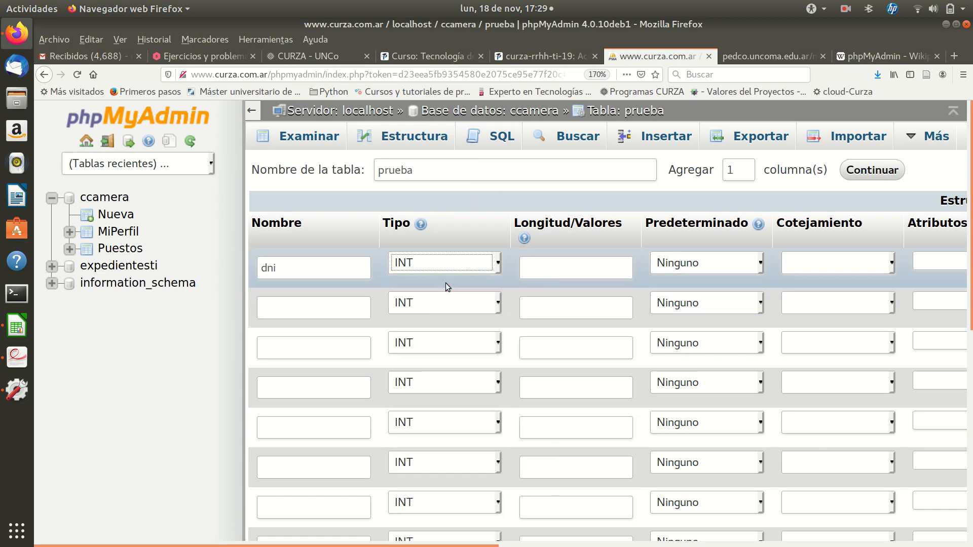
left_click(542, 271)
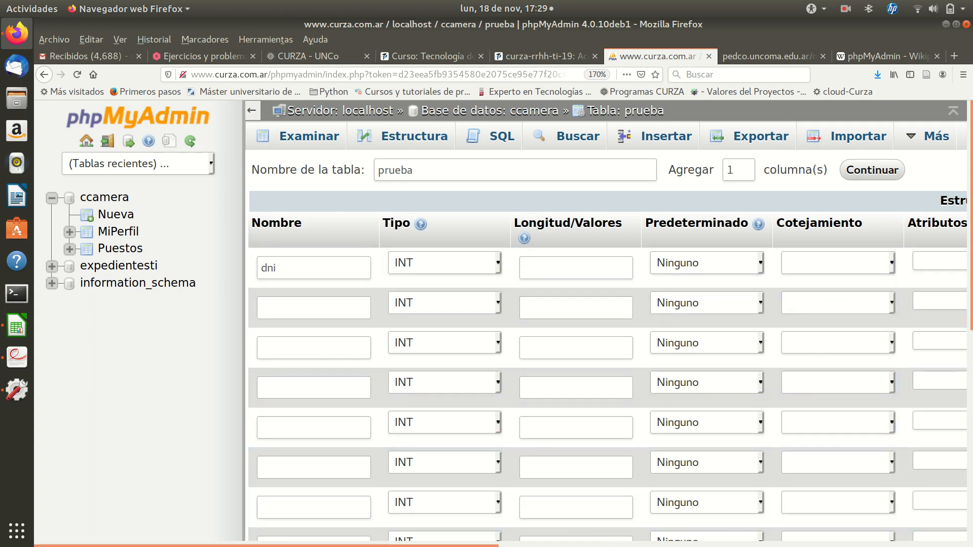
Set the index of the dni column to PRIMARY
left_click_drag(284, 545, 613, 545)
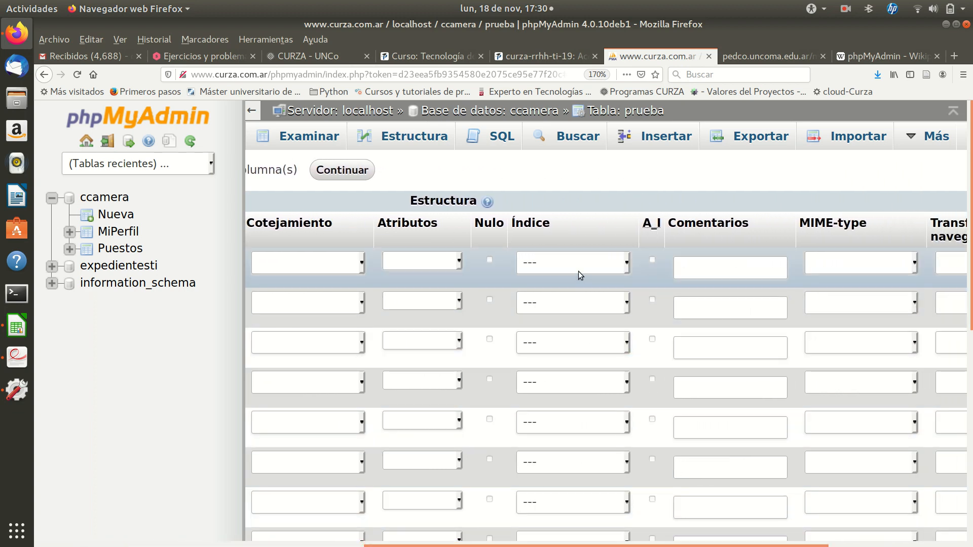
left_click(627, 265)
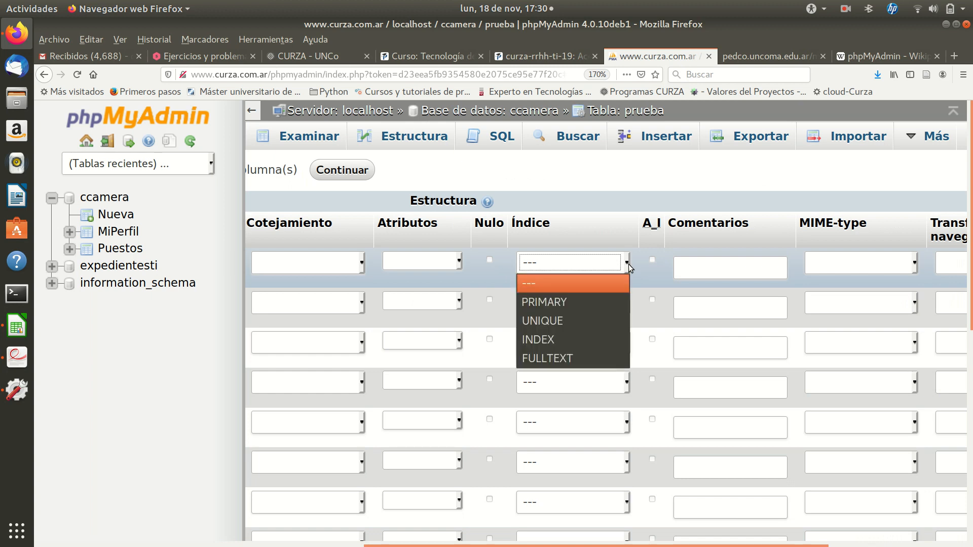
left_click(596, 302)
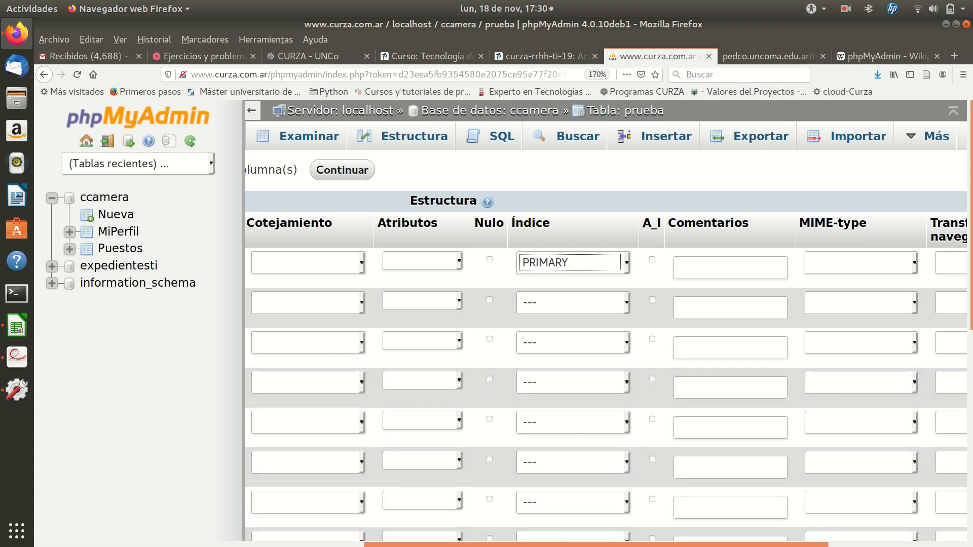
Switch to the PDF guide and check which field follows dni in the MiPerfil list
left_click_drag(569, 546, 239, 546)
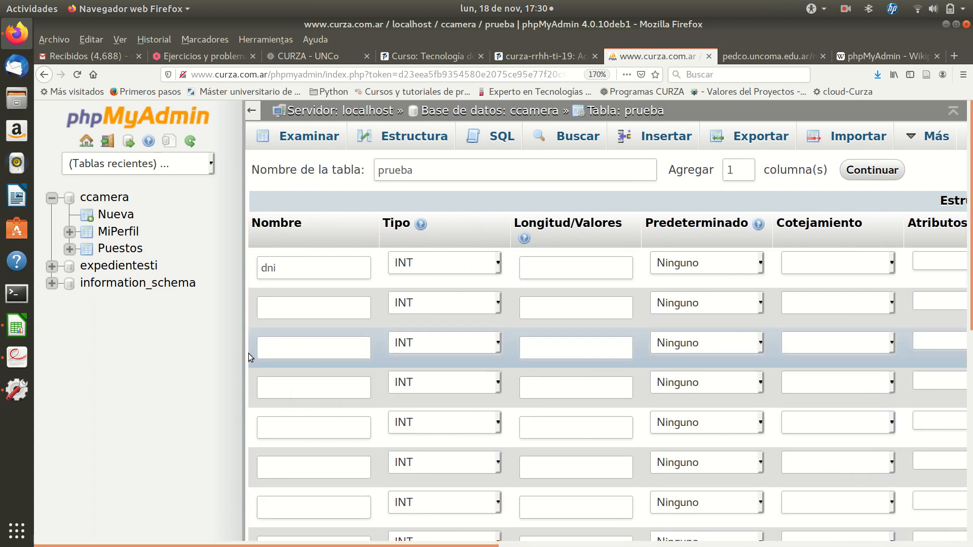
left_click(277, 306)
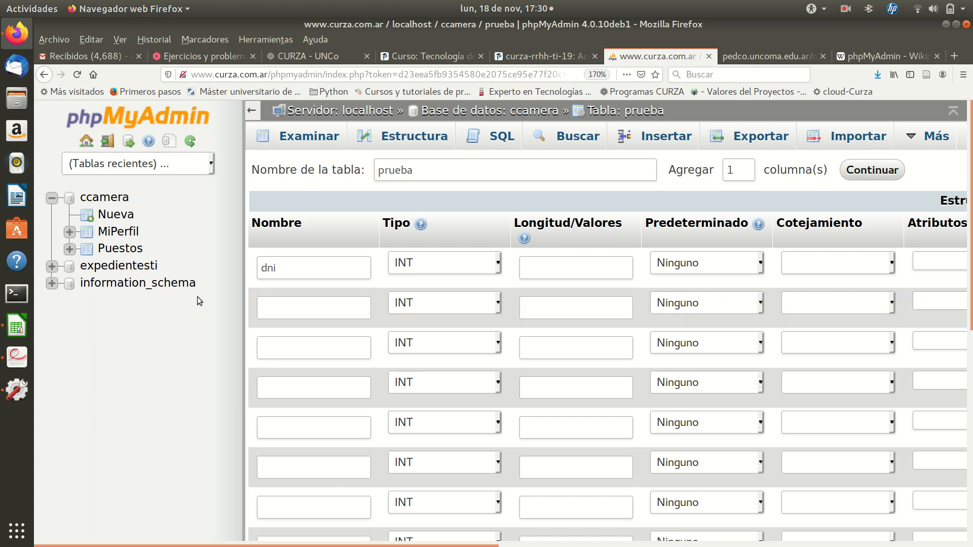
left_click(17, 357)
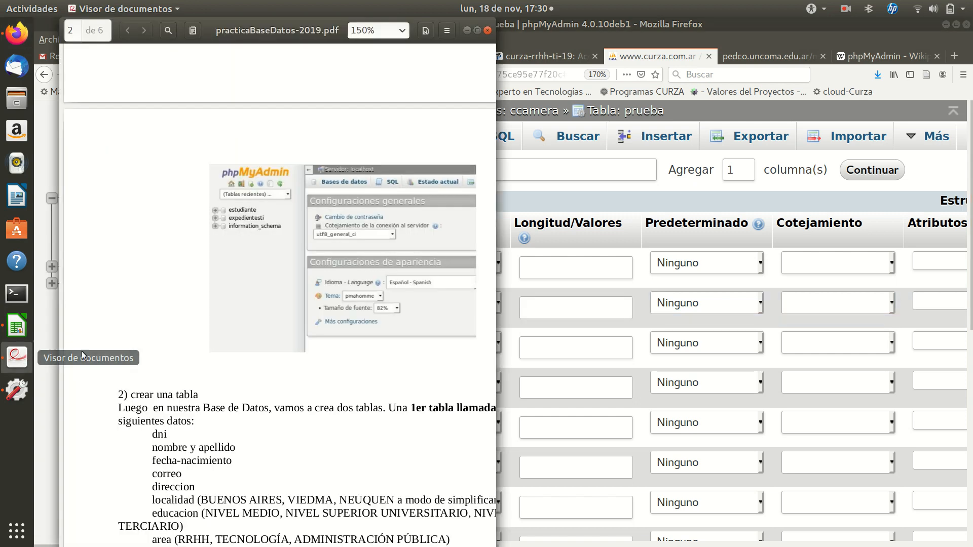
scroll(154, 419, "down", 2)
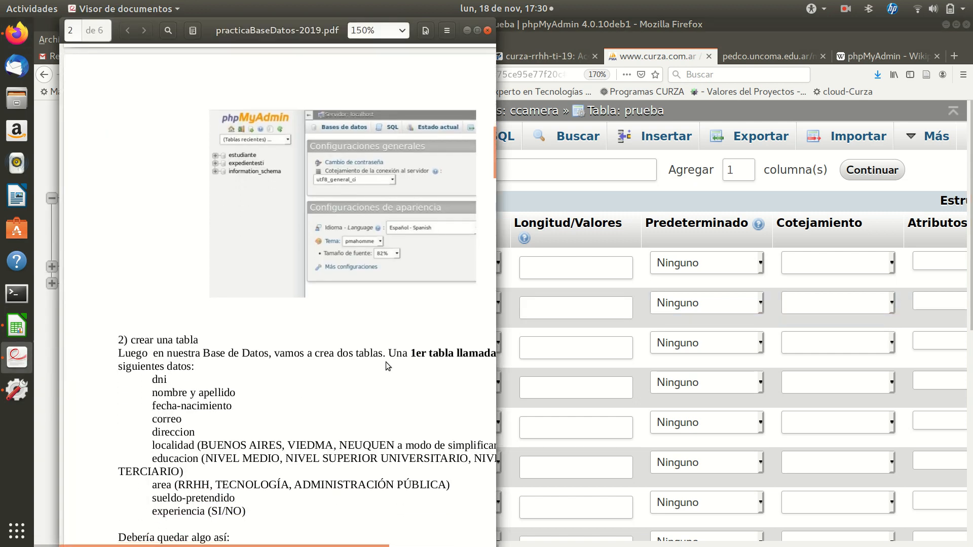
Back in Firefox, name the second column "nombreyapellido" and set its type to VARCHAR
left_click(516, 312)
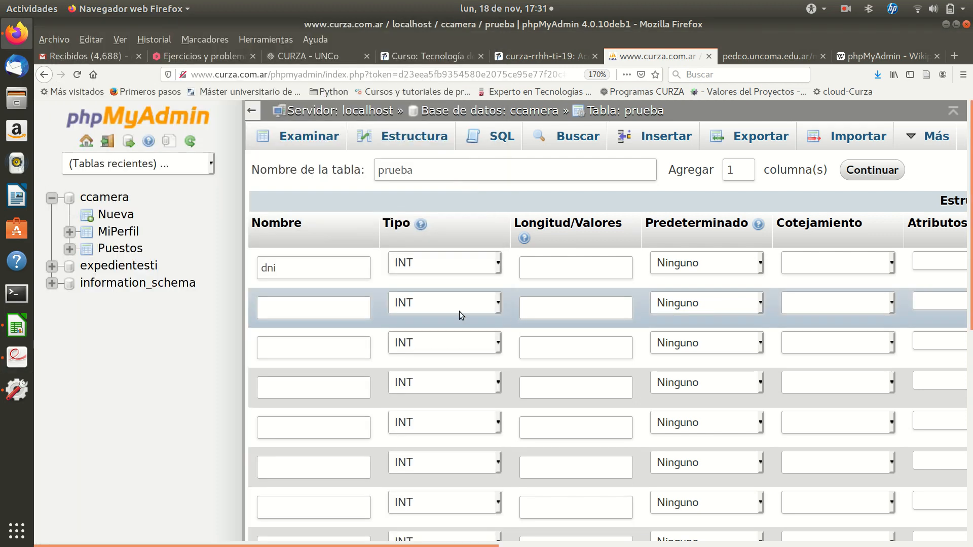
left_click(358, 309)
type("nomb")
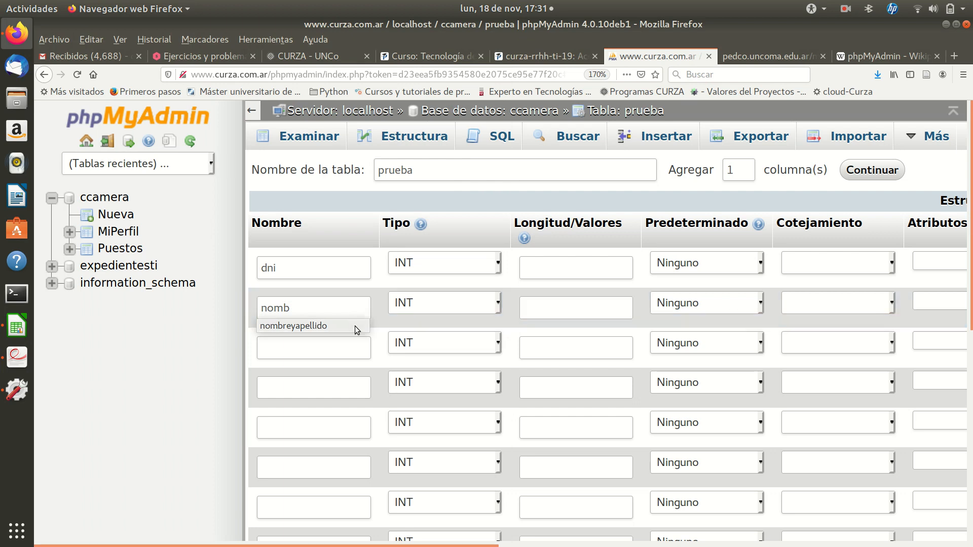
left_click(355, 331)
left_click(441, 306)
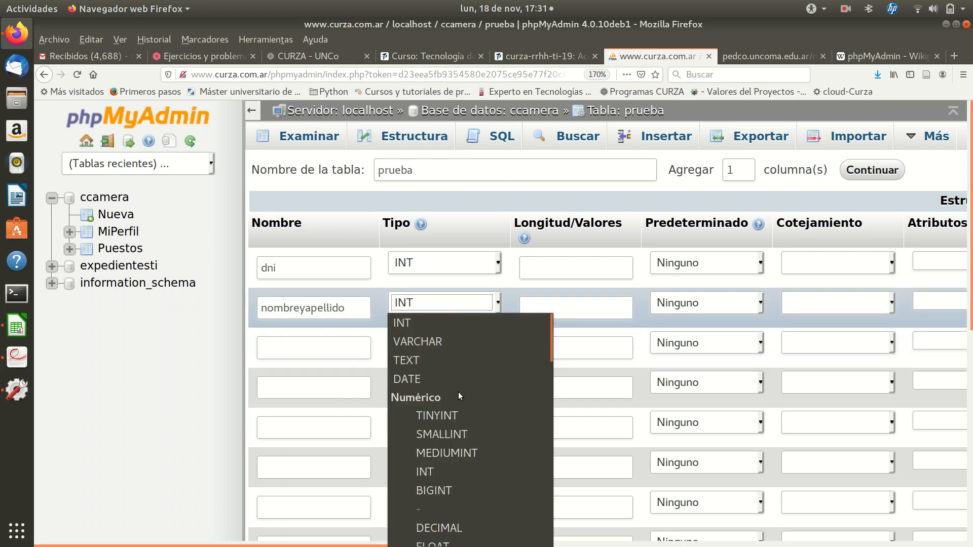
left_click(423, 342)
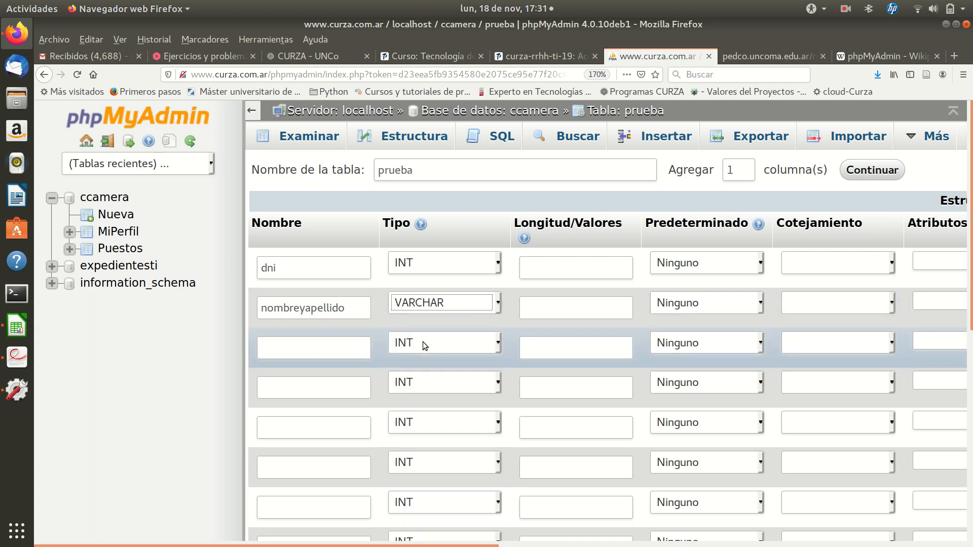
Set the length of the nombreyapellido column to 50
left_click(537, 308)
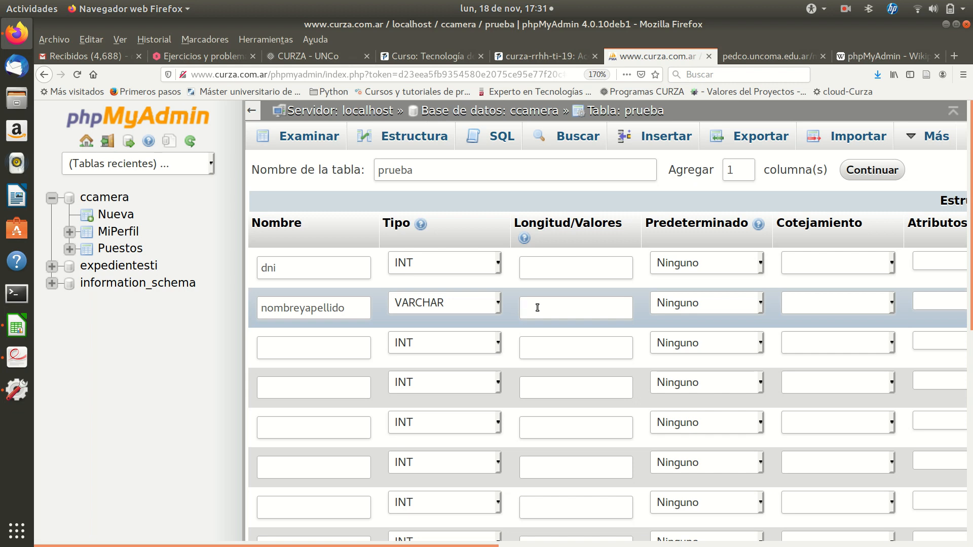
left_click(537, 308)
type("50")
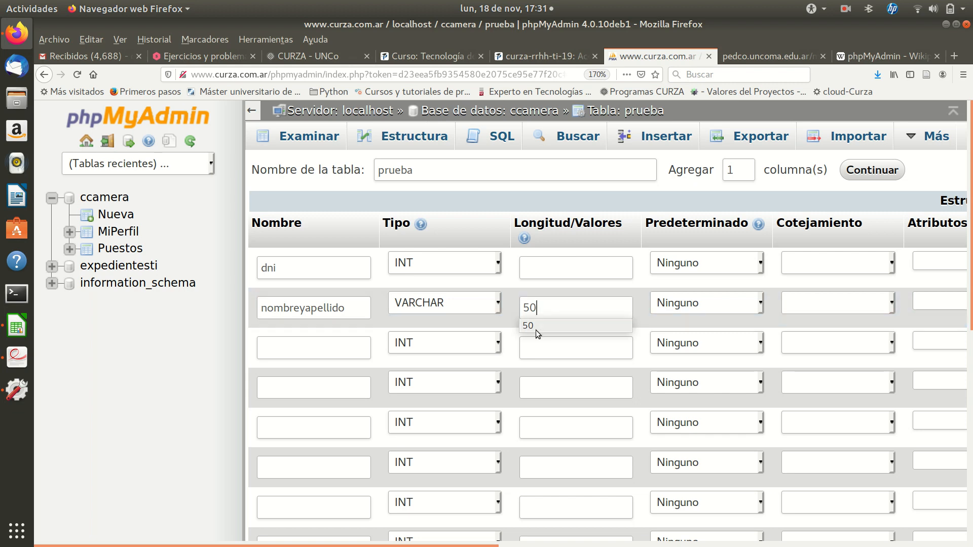
left_click(536, 327)
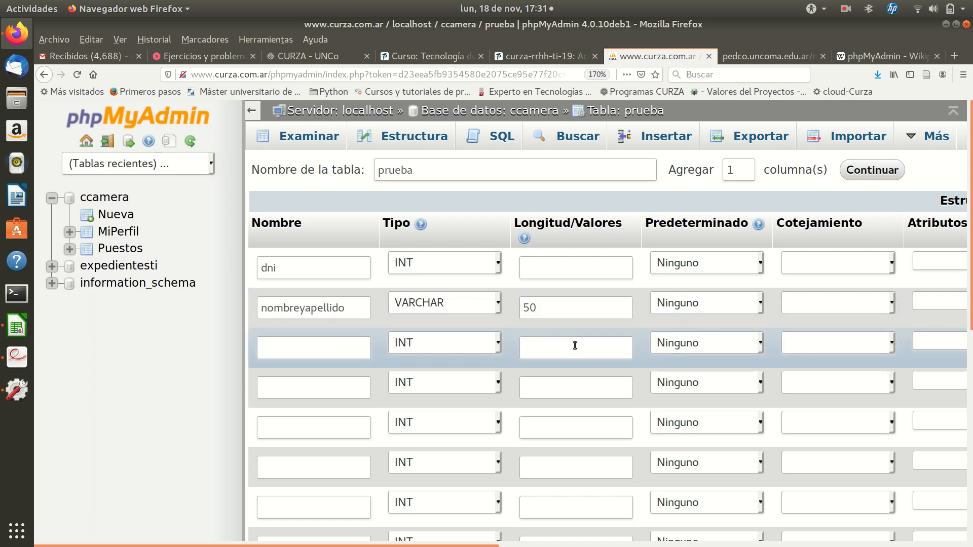
Name the third column "fecha-nacimiento" and set its type to DATE
left_click(276, 343)
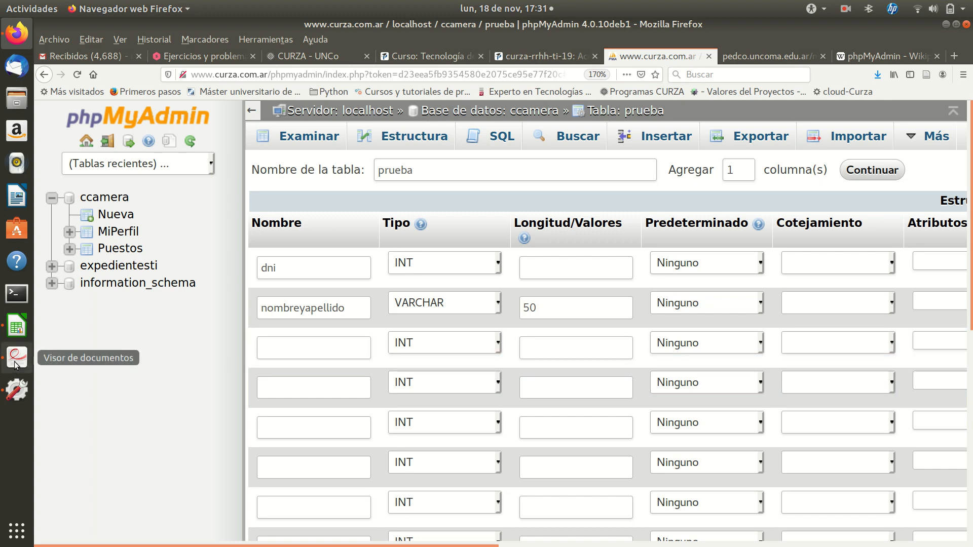
type("fech")
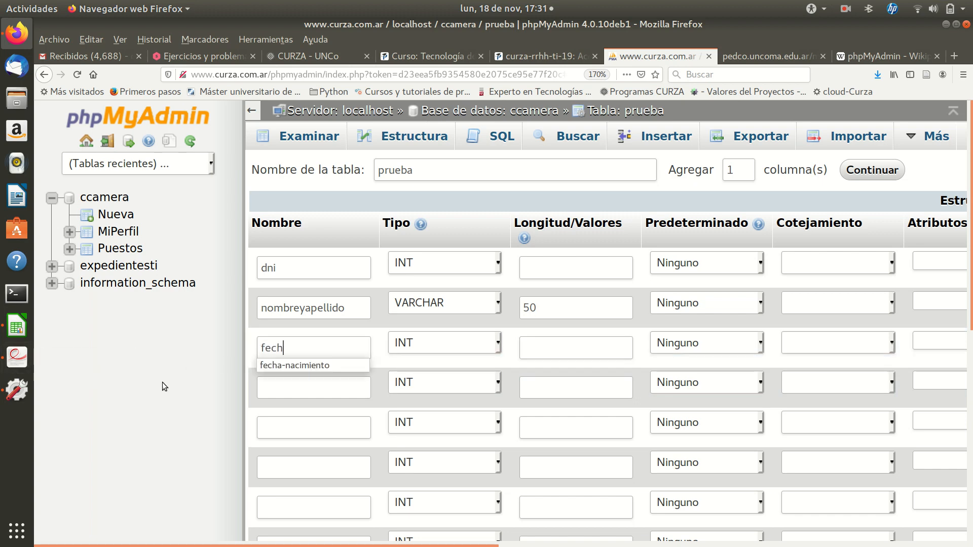
left_click(286, 367)
left_click(449, 347)
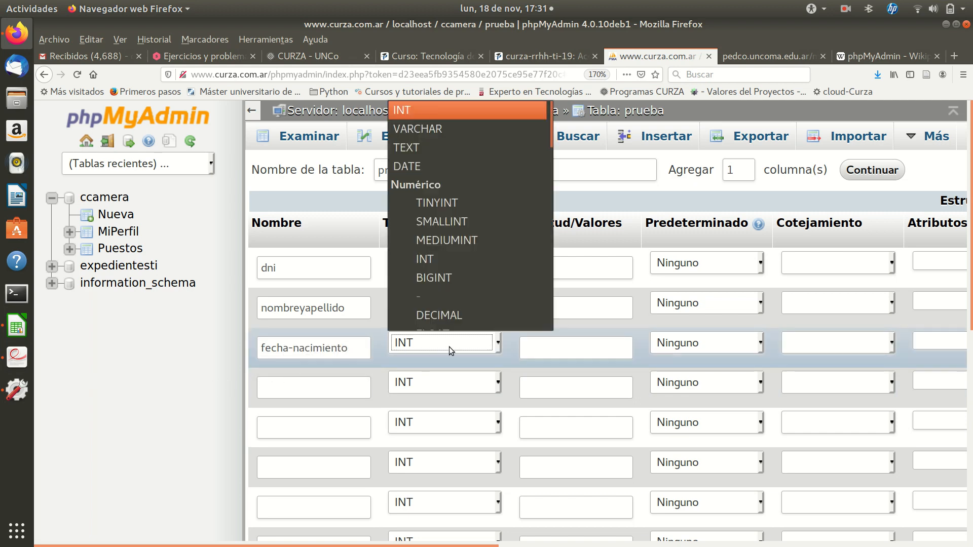
scroll(458, 295, "down", 3)
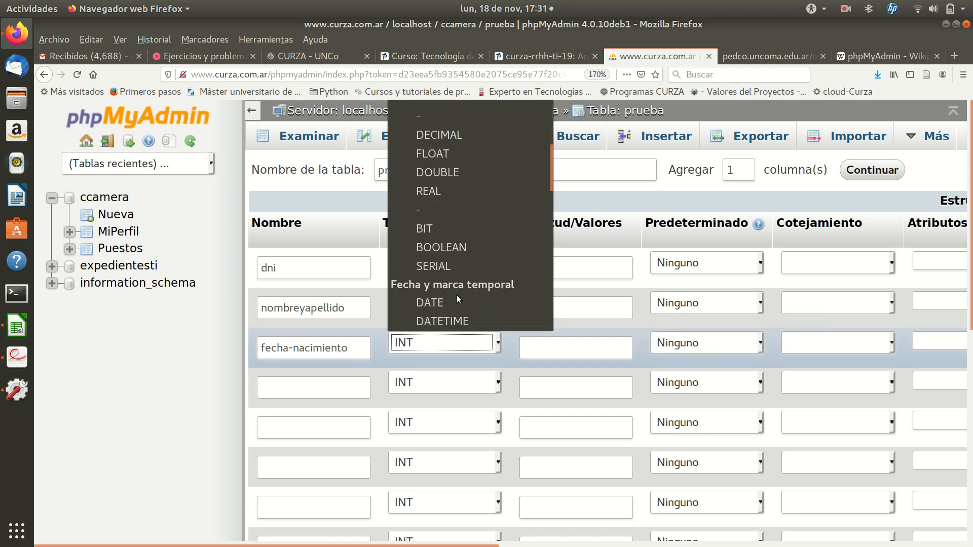
left_click(431, 303)
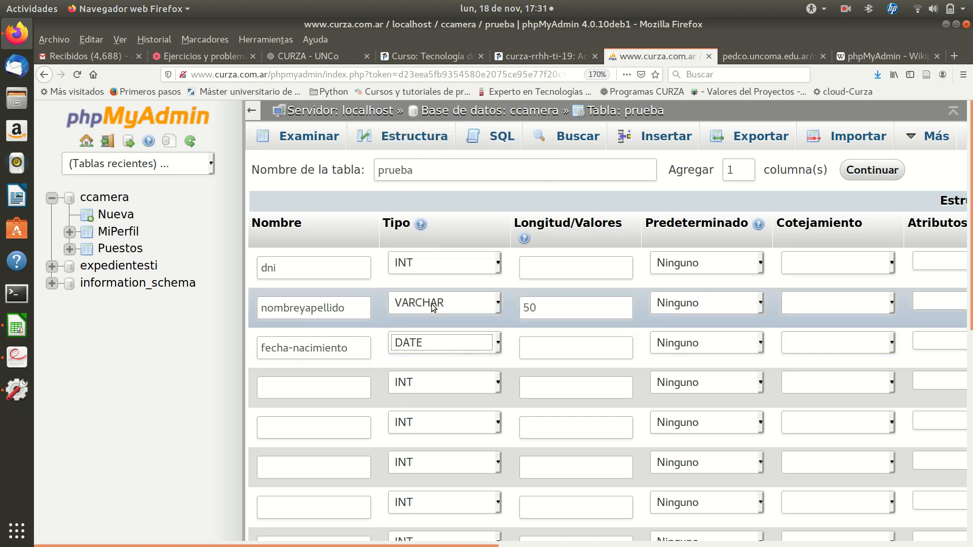
Check the next MiPerfil field in the PDF guide and, back in Firefox, name the fourth column "correo"
left_click(326, 394)
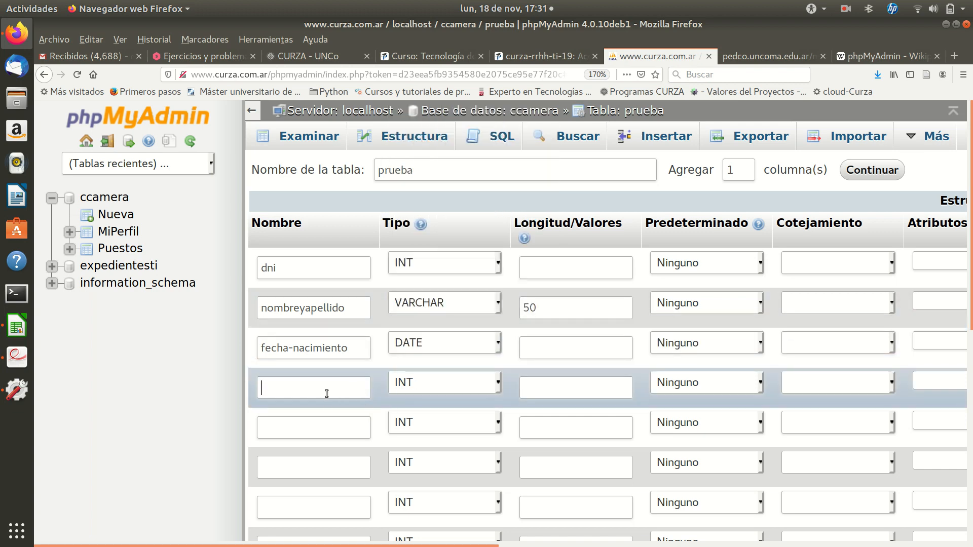
left_click(15, 358)
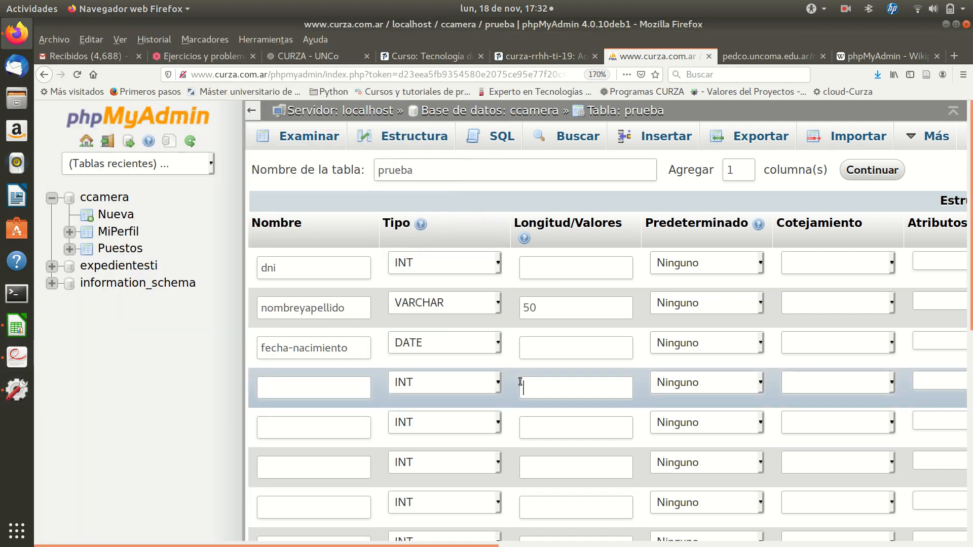
left_click(525, 387)
left_click(312, 386)
type("c")
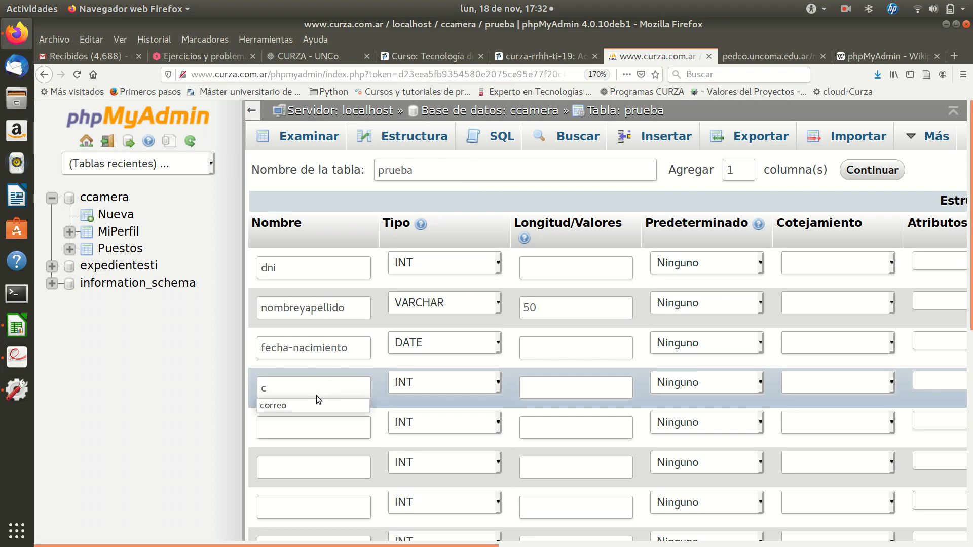
left_click(324, 410)
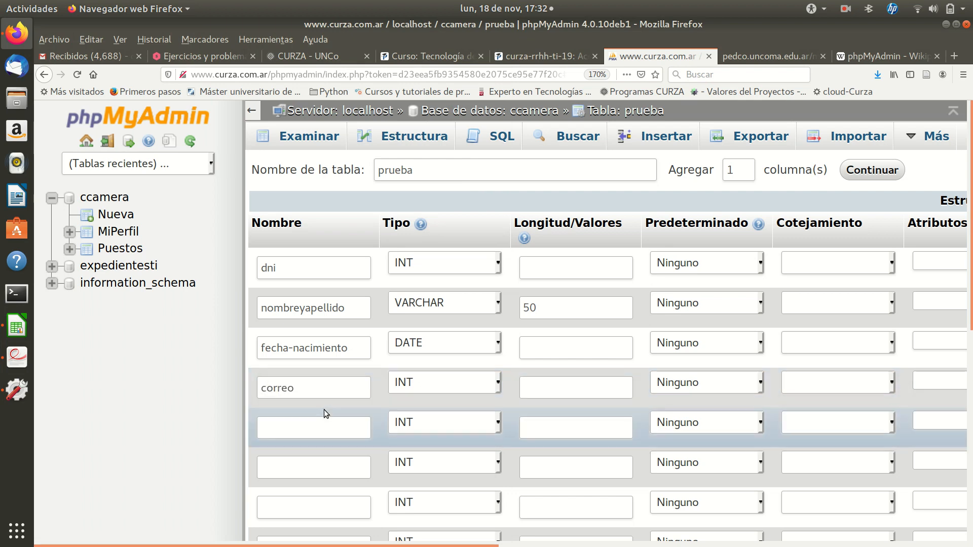
Set the type of the correo column to VARCHAR with a length of 50
left_click(433, 379)
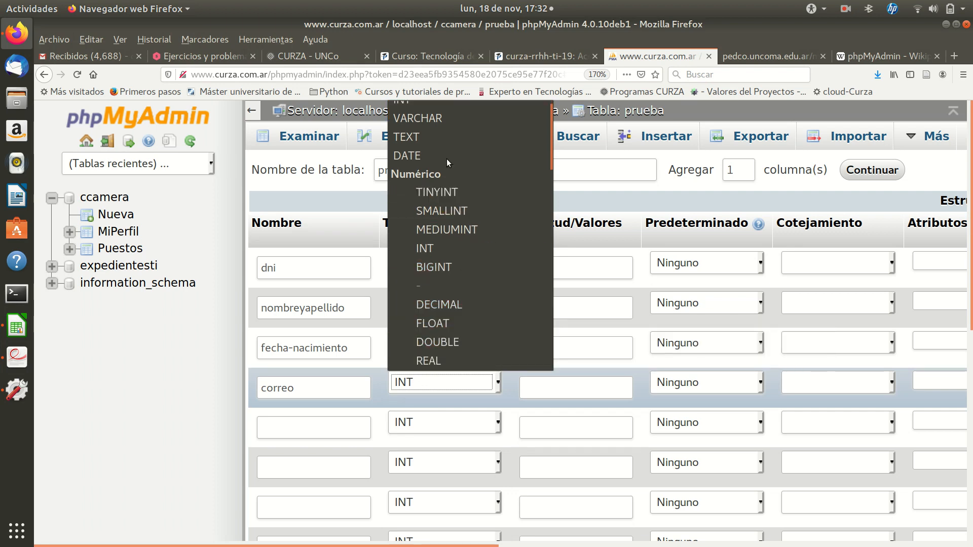
left_click(454, 117)
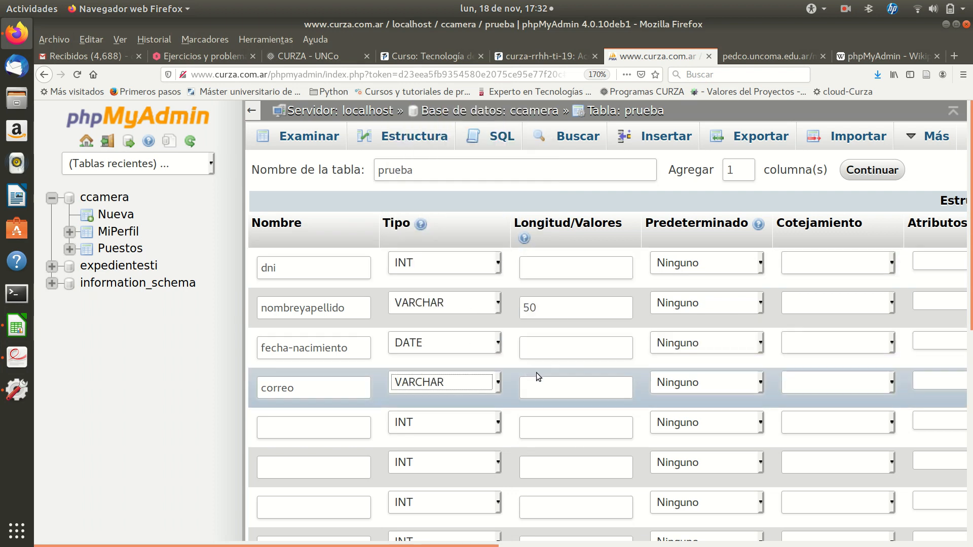
left_click(545, 395)
type("50")
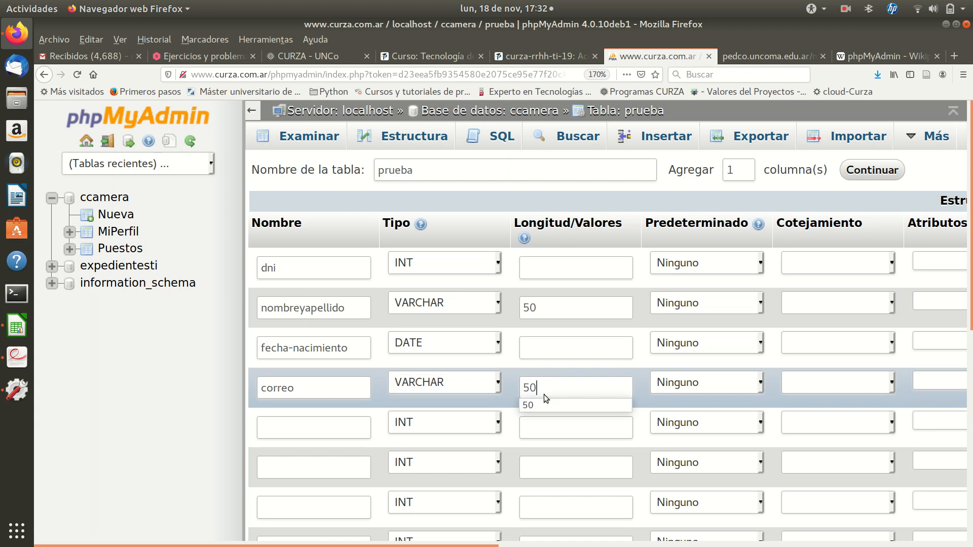
left_click(545, 403)
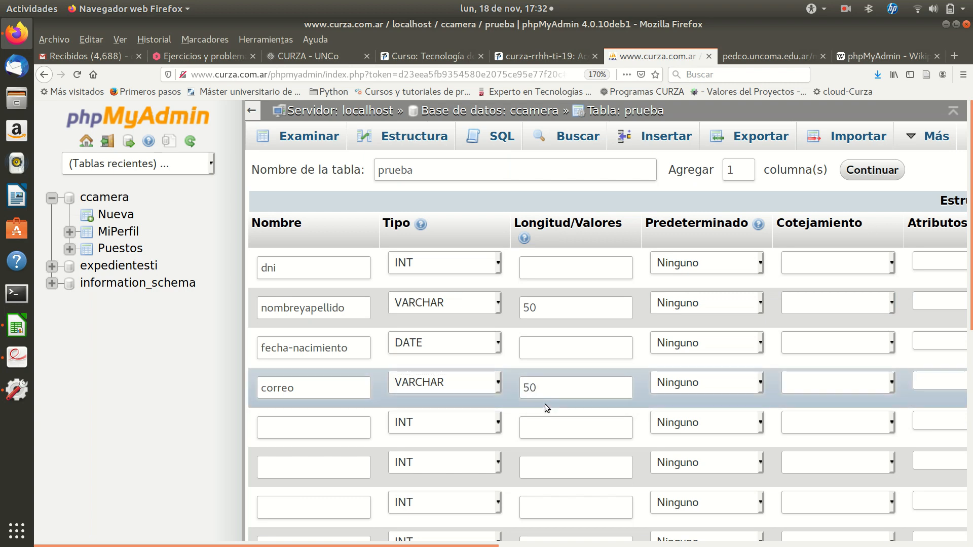
Check the field after correo in the PDF guide and, back in Firefox, name the fifth column "direccion"
left_click(16, 359)
scroll(182, 346, "down", 5)
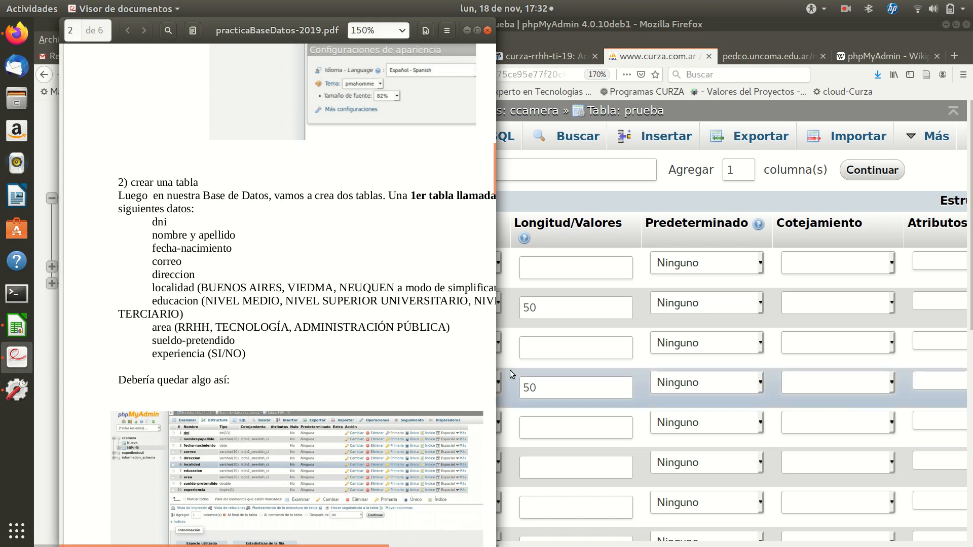
left_click(515, 374)
left_click(274, 428)
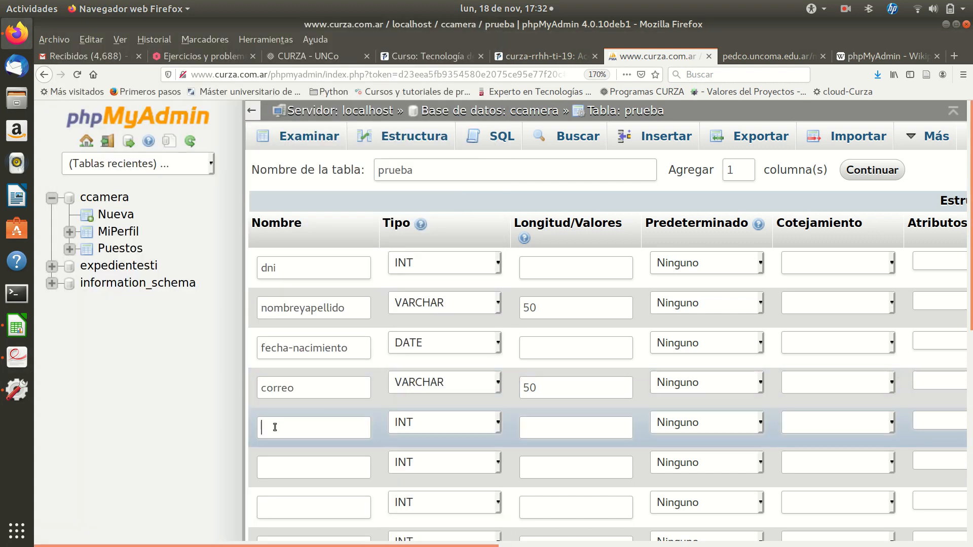
type("di")
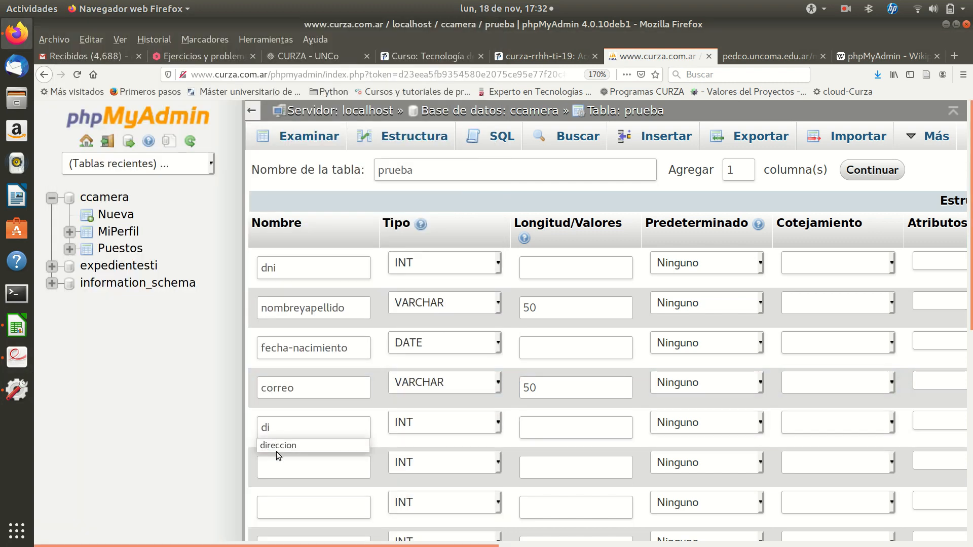
left_click(282, 445)
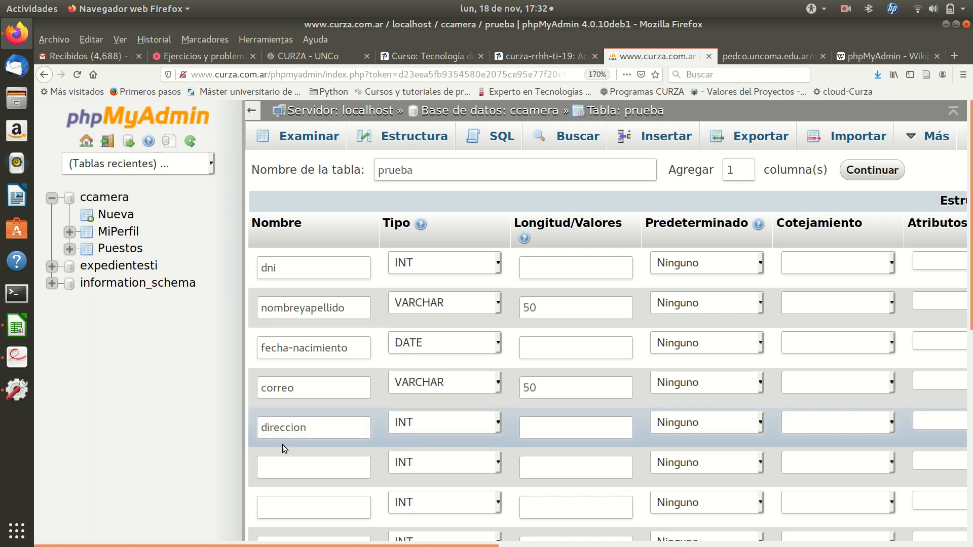
Set the type of the direccion column to VARCHAR with a length of 50
left_click(431, 423)
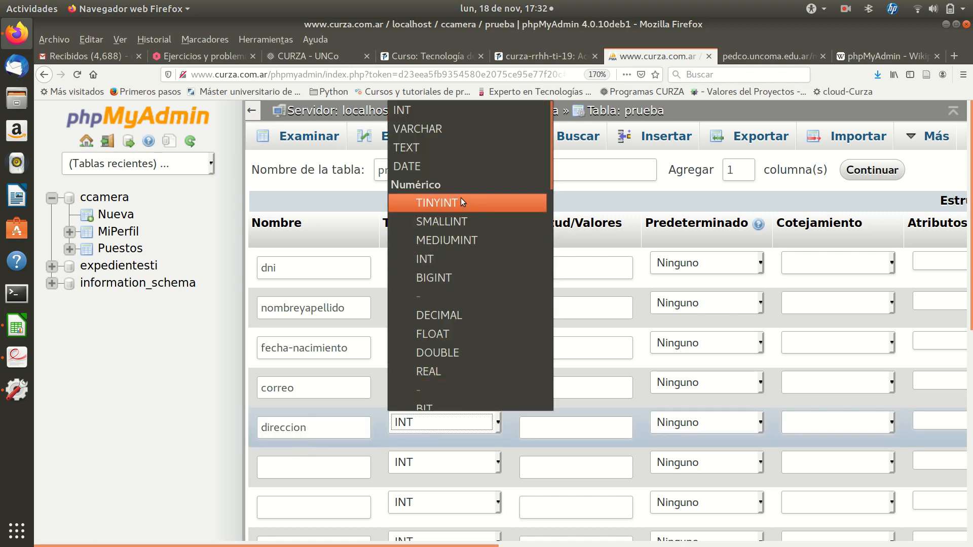
left_click(452, 130)
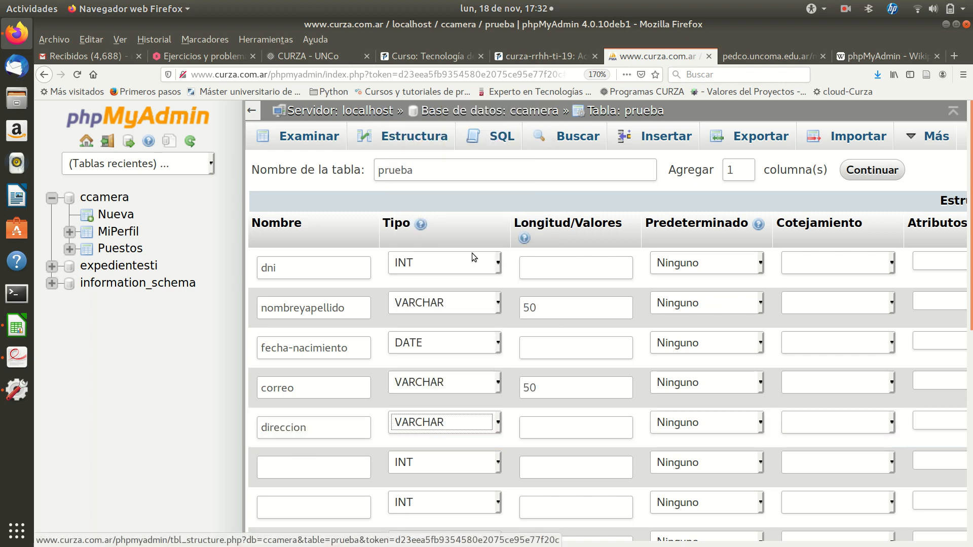
left_click(556, 428)
type("5")
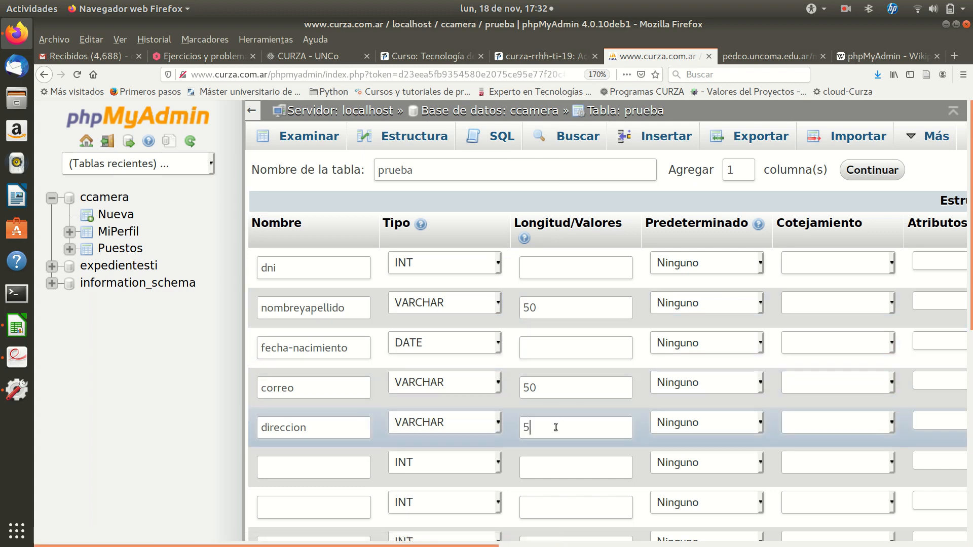
type("0")
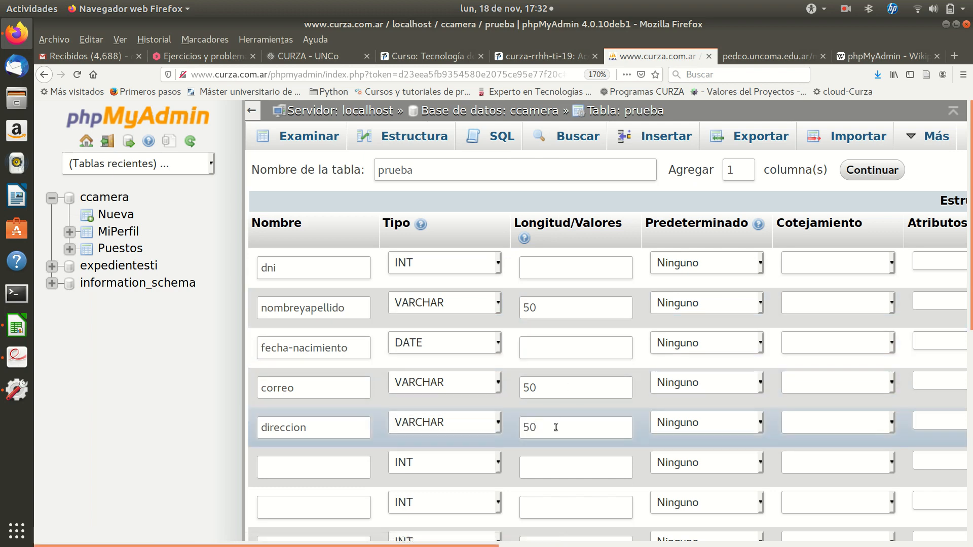
Check the field after direccion in the PDF guide, and in Firefox name the sixth column "localidad" with type VARCHAR
left_click(17, 358)
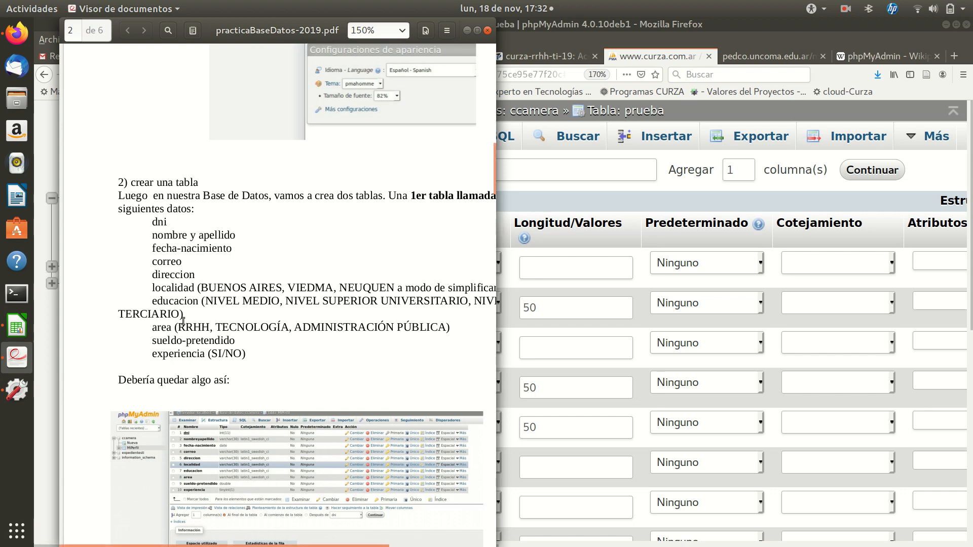
left_click(507, 410)
left_click(307, 469)
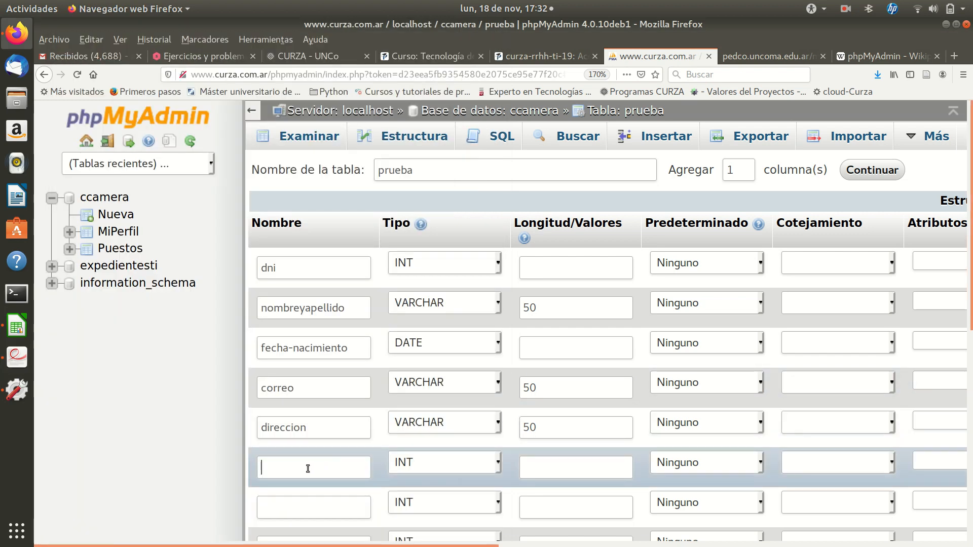
type("lo")
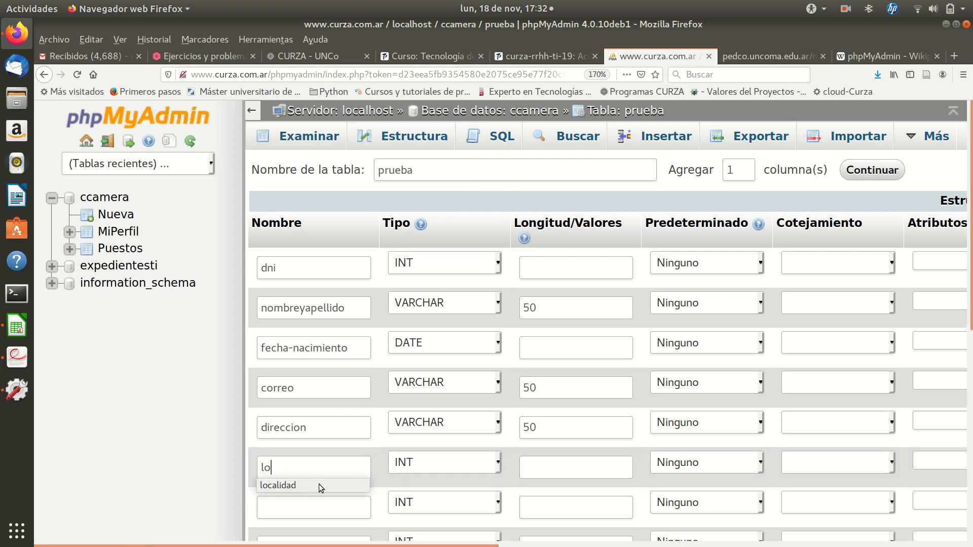
left_click(319, 485)
left_click(412, 465)
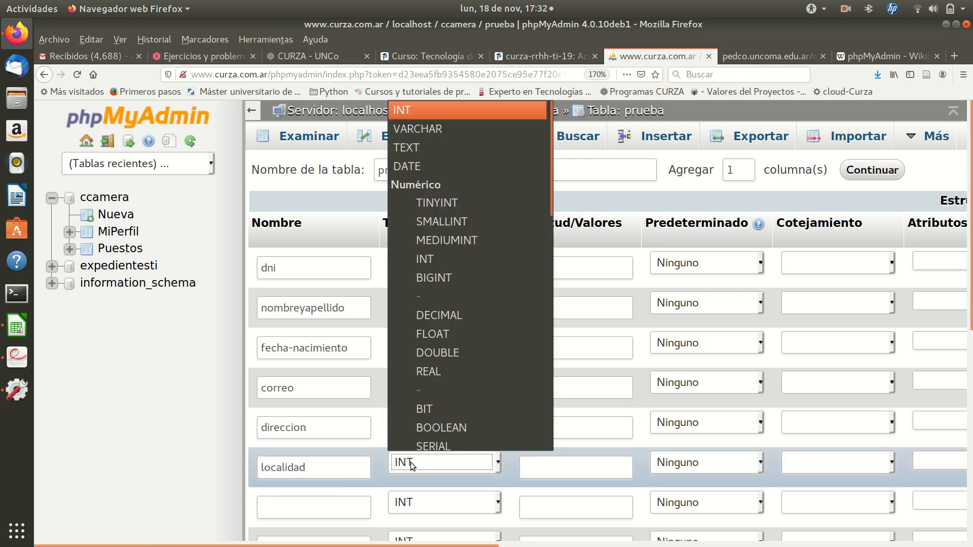
left_click(437, 129)
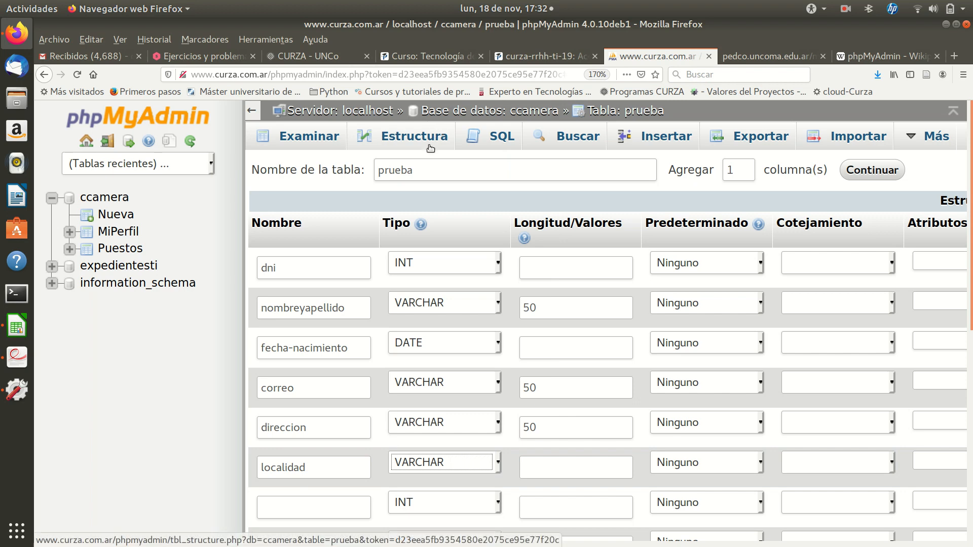
Switch to the PDF guide, maximize its window and zoom to 175% to read the MiPerfil field list and its options
left_click(16, 359)
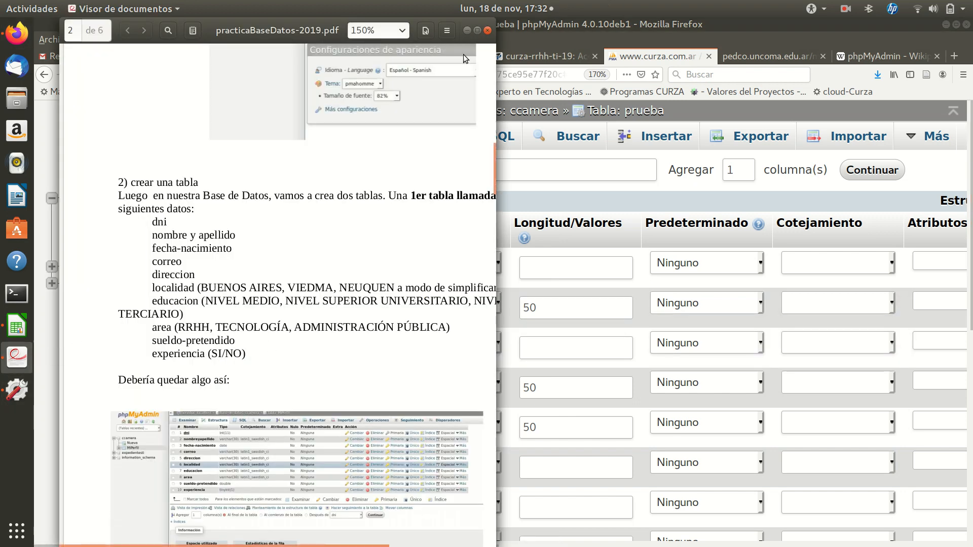
left_click(478, 31)
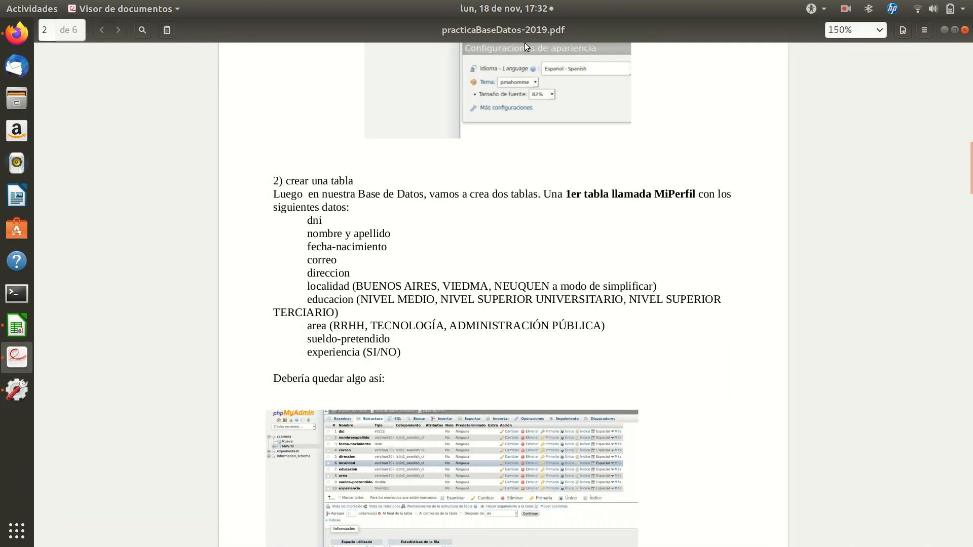
left_click(880, 32)
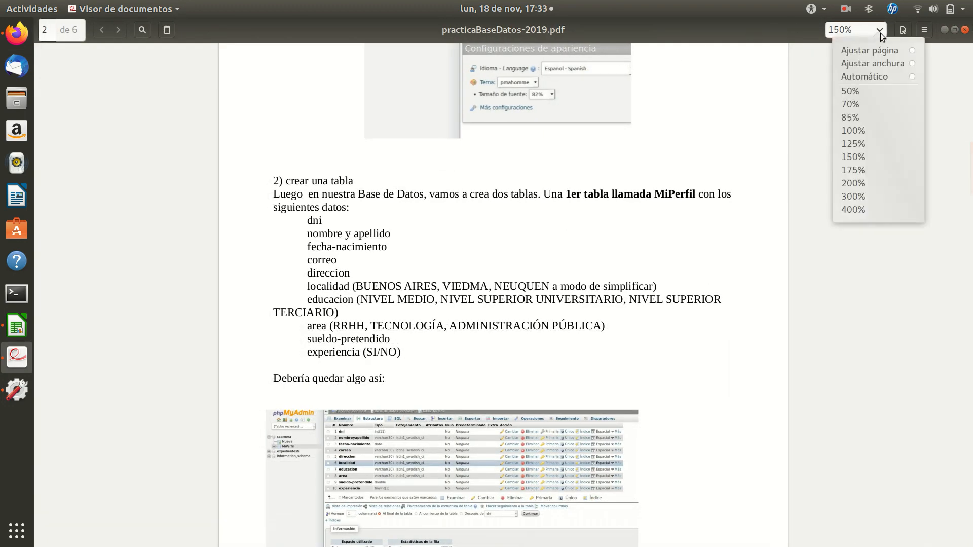
left_click(870, 172)
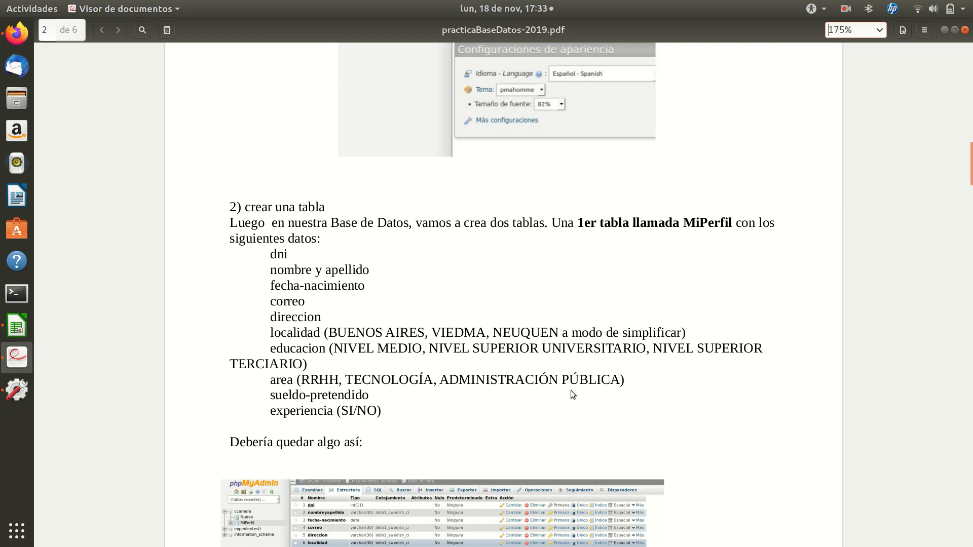
Back in Firefox, set the length of the localidad column to 50
left_click(17, 33)
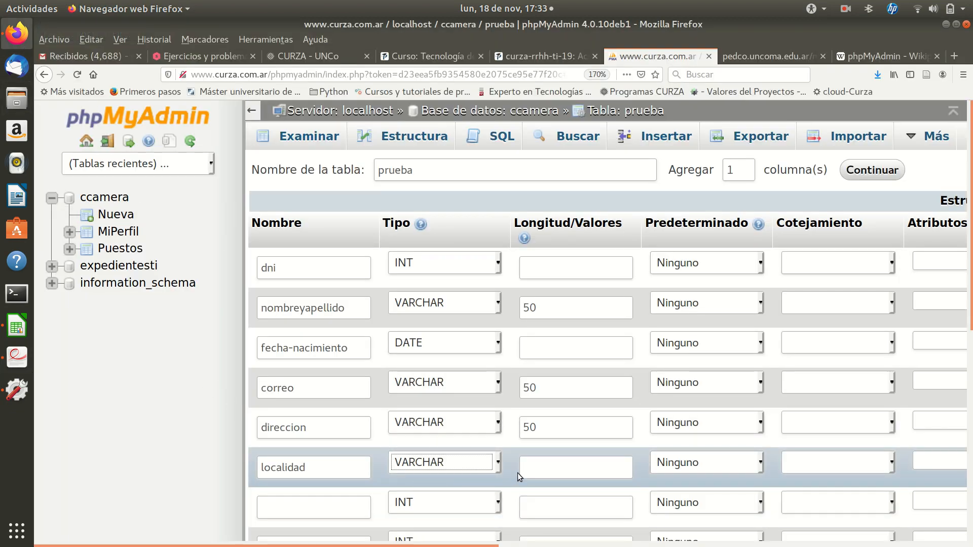
left_click(550, 472)
type("50")
Start on the seventh column's name, check the PDF guide for the field after localidad, and return to Firefox
left_click(311, 509)
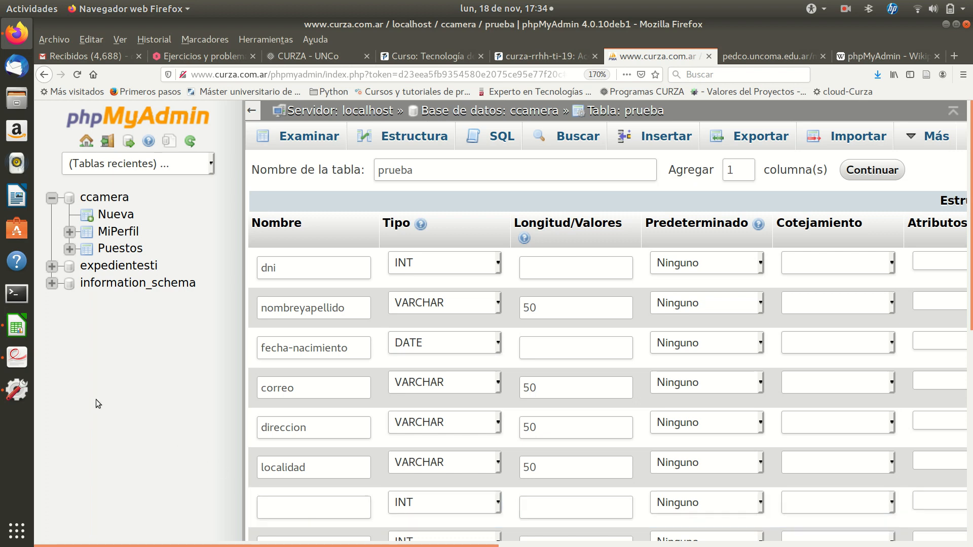
left_click(17, 358)
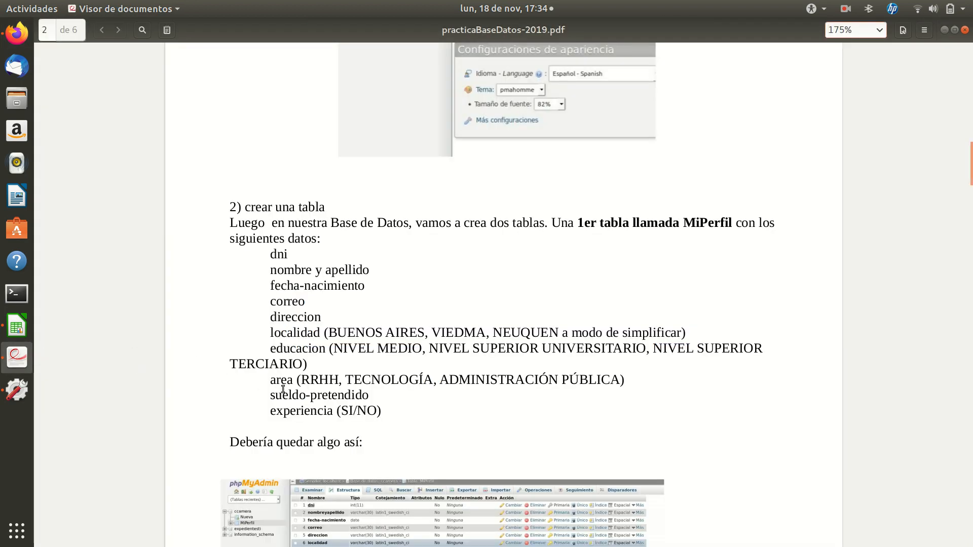
scroll(283, 389, "down", 2)
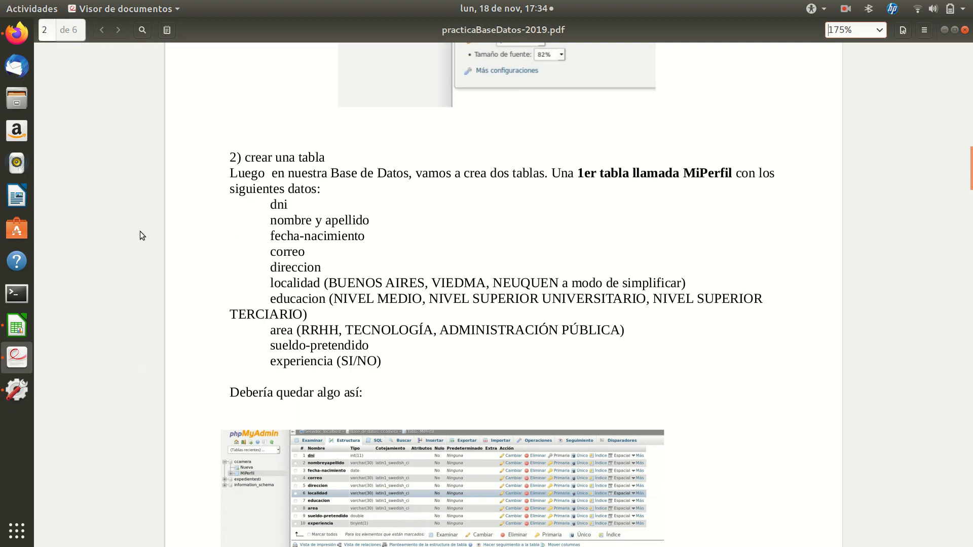
left_click(17, 33)
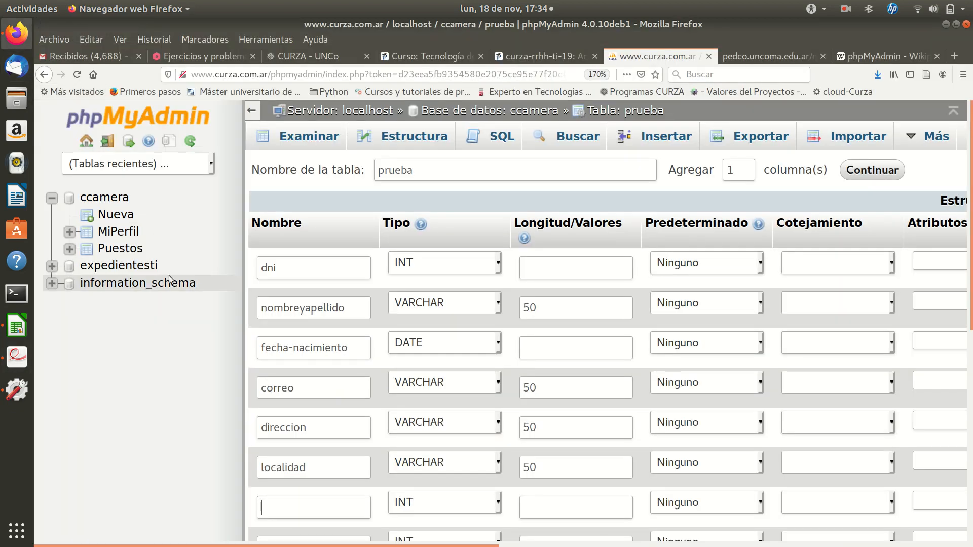
Name the seventh column "educacion" and define it as VARCHAR with length 50
key("Down")
type("e")
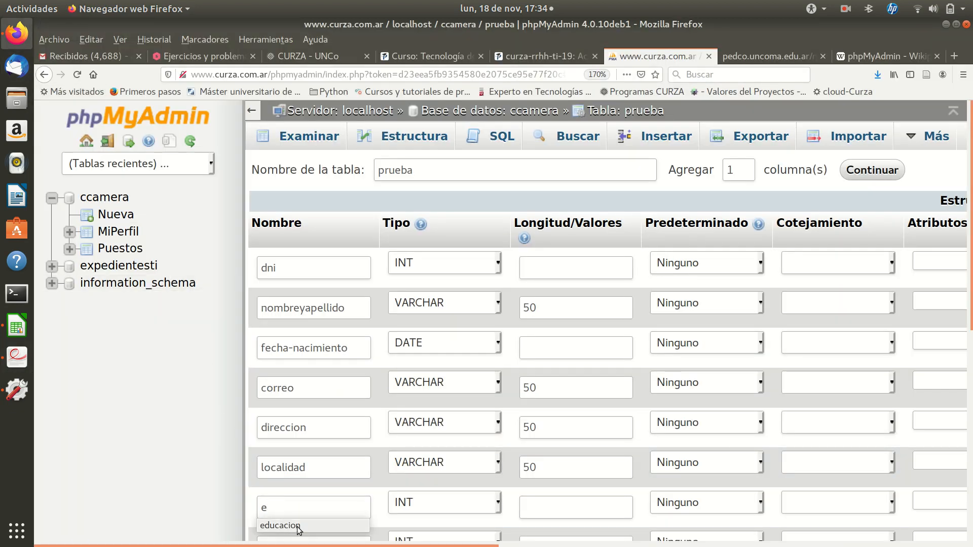
left_click(298, 528)
left_click(424, 503)
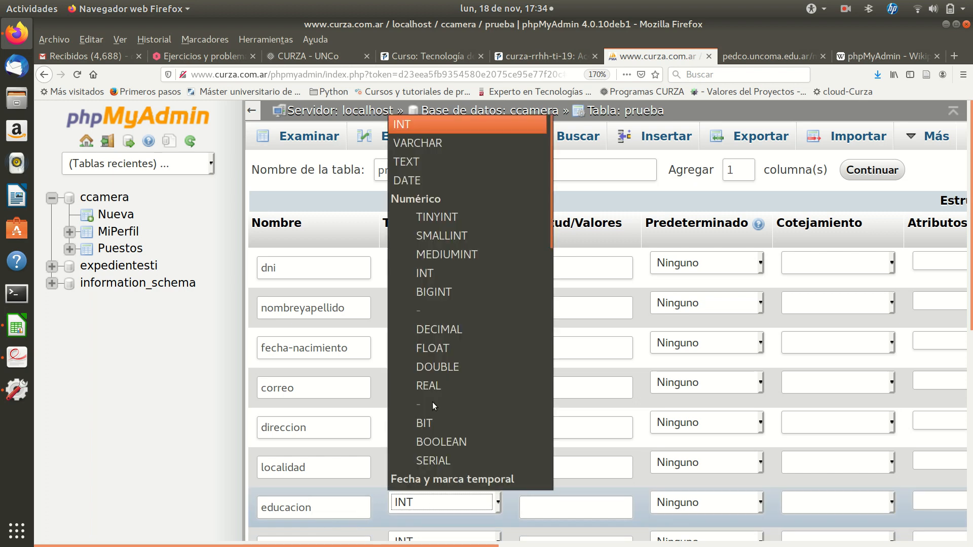
left_click(449, 147)
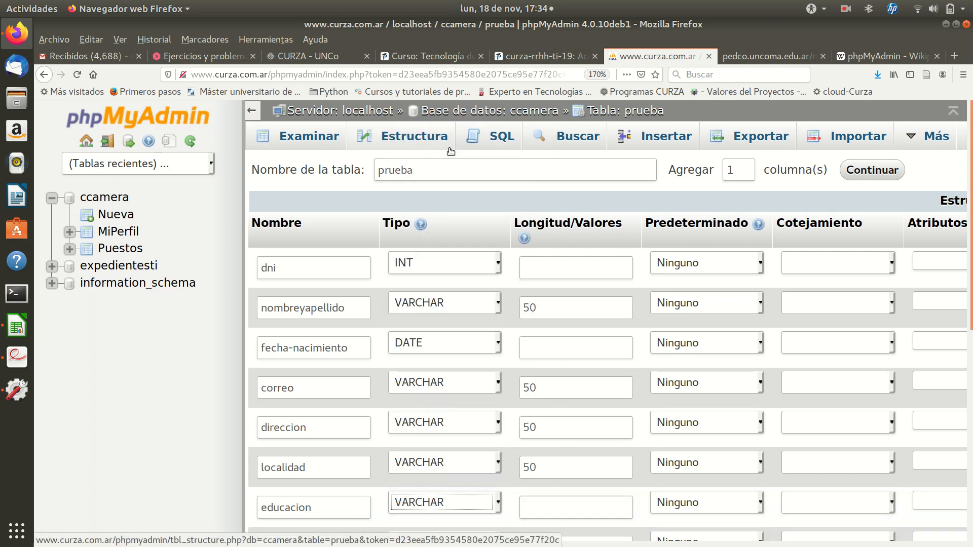
left_click(546, 514)
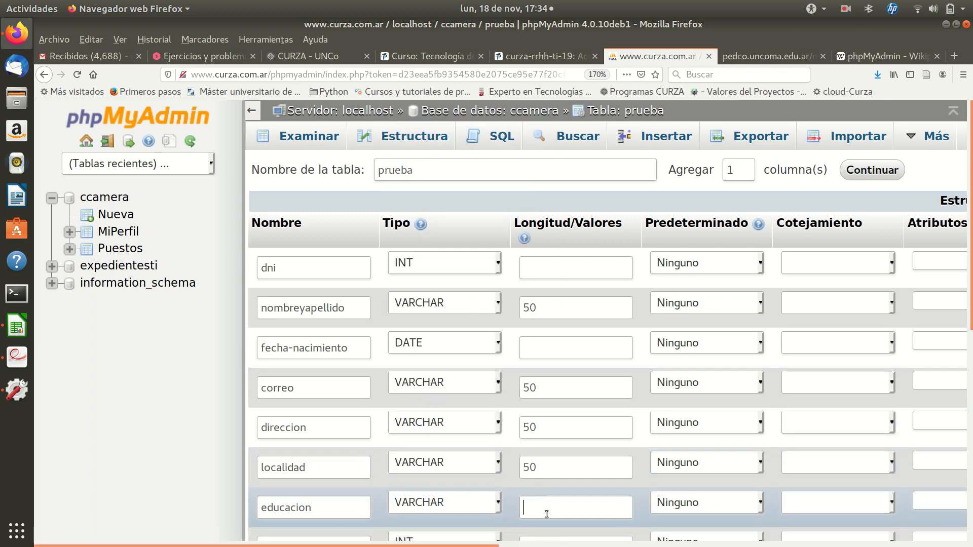
type("50")
Check the PDF guide for the field after educacion, and in Firefox define the eighth column as "area", VARCHAR, length 50
scroll(546, 513, "down", 5)
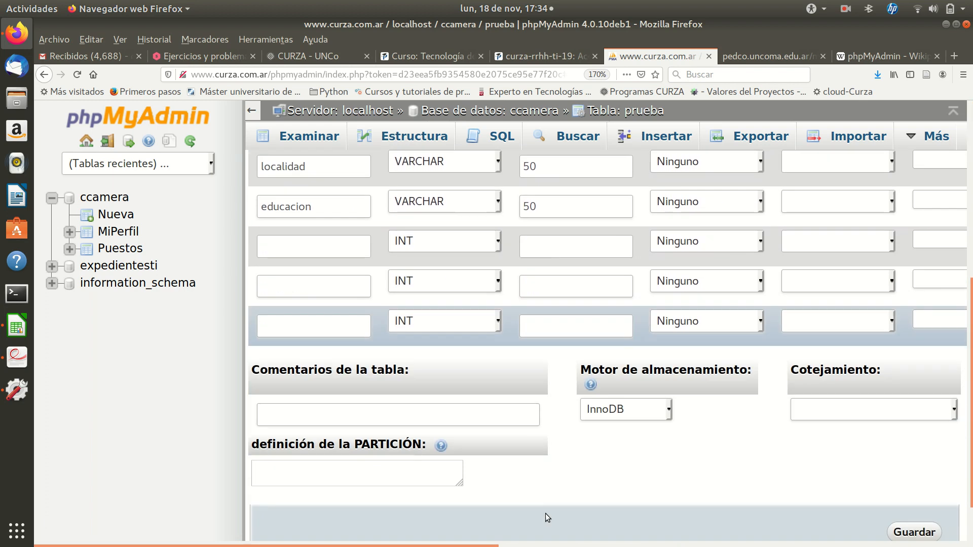
left_click(16, 357)
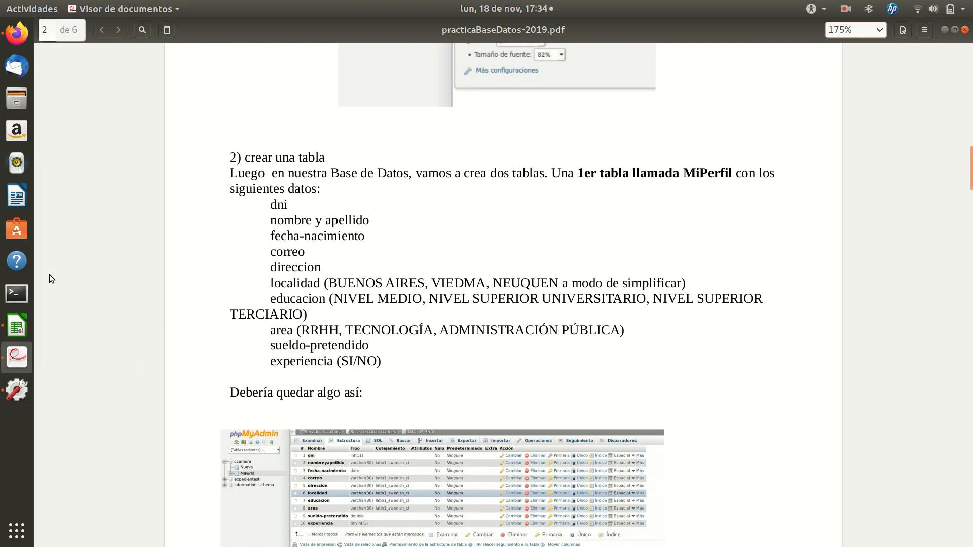
left_click(18, 40)
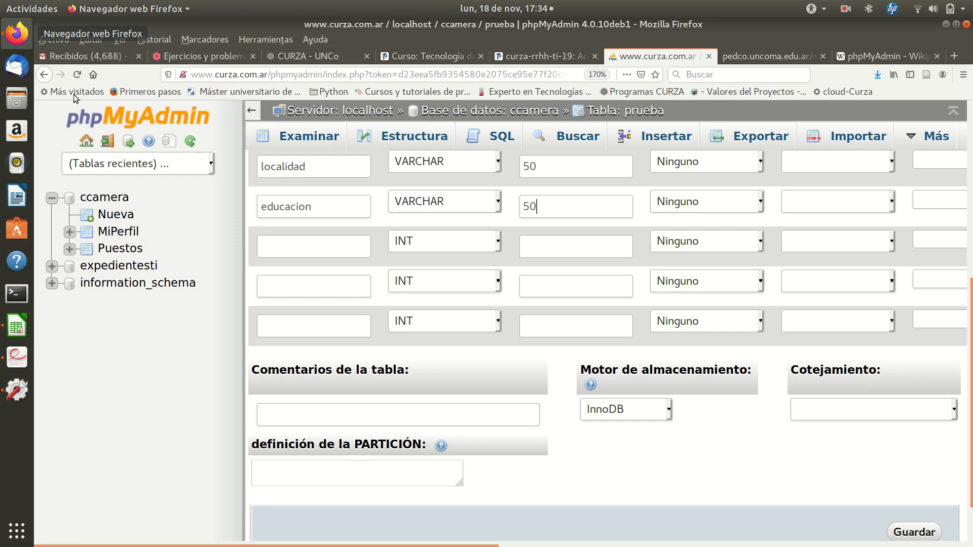
left_click(284, 238)
type("a")
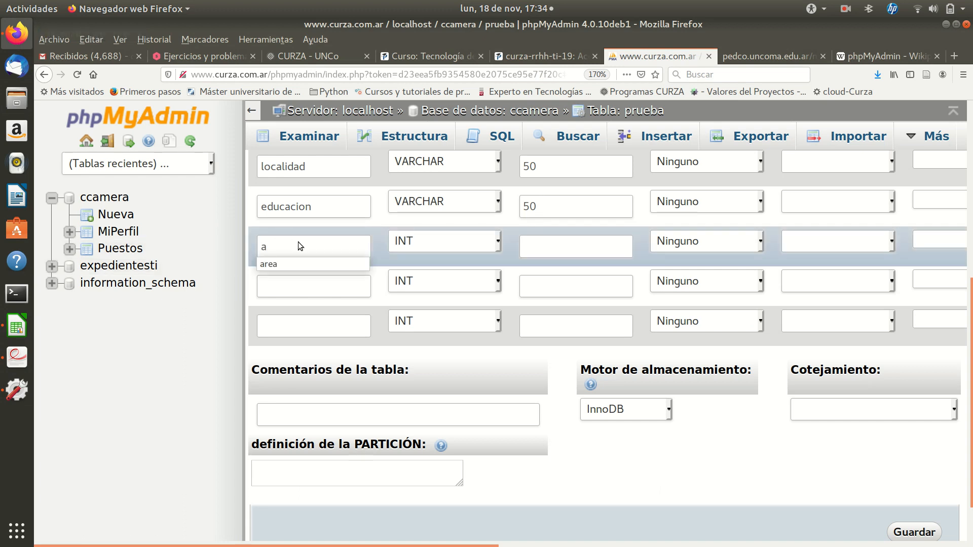
left_click(324, 266)
left_click(431, 248)
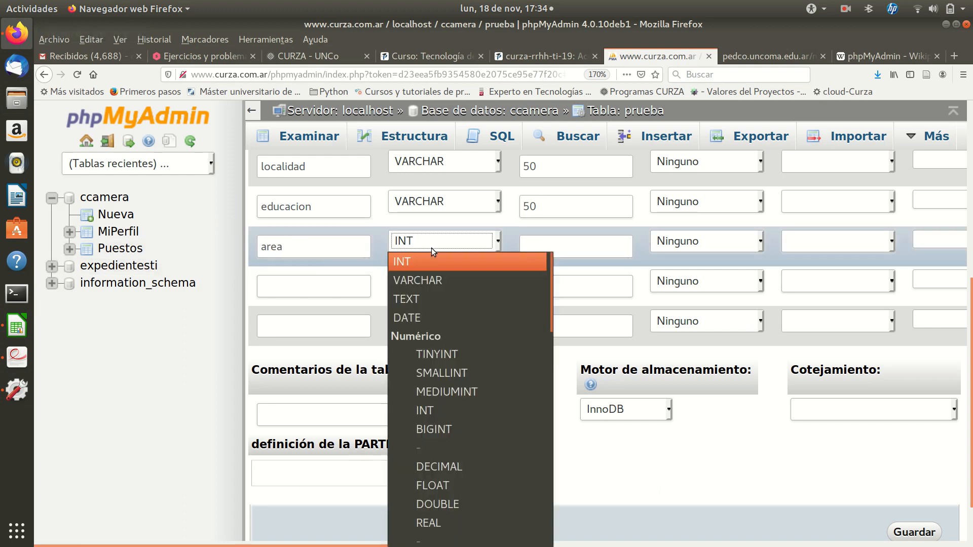
left_click(434, 280)
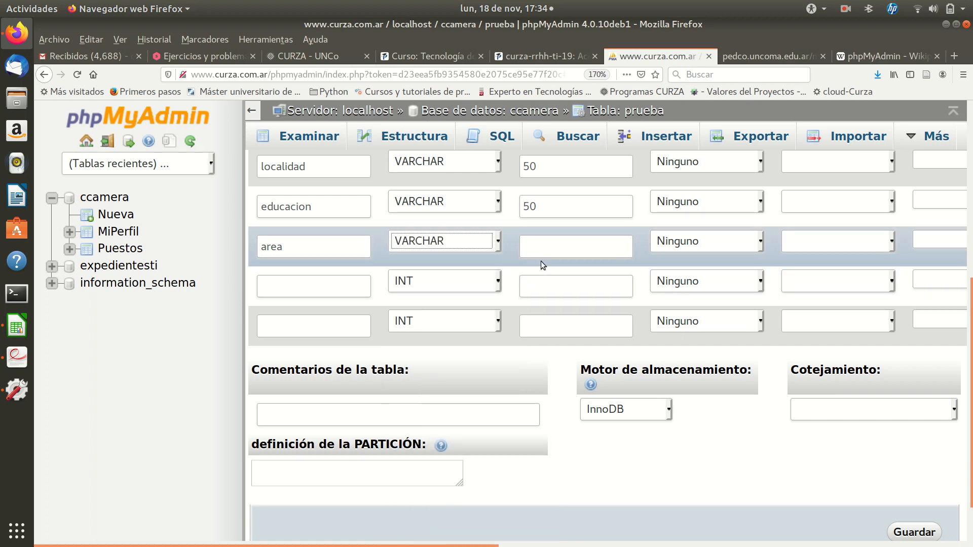
left_click(546, 241)
type("50")
Name the ninth column "sueldo-pretendido" and set its type to DOUBLE
left_click(321, 289)
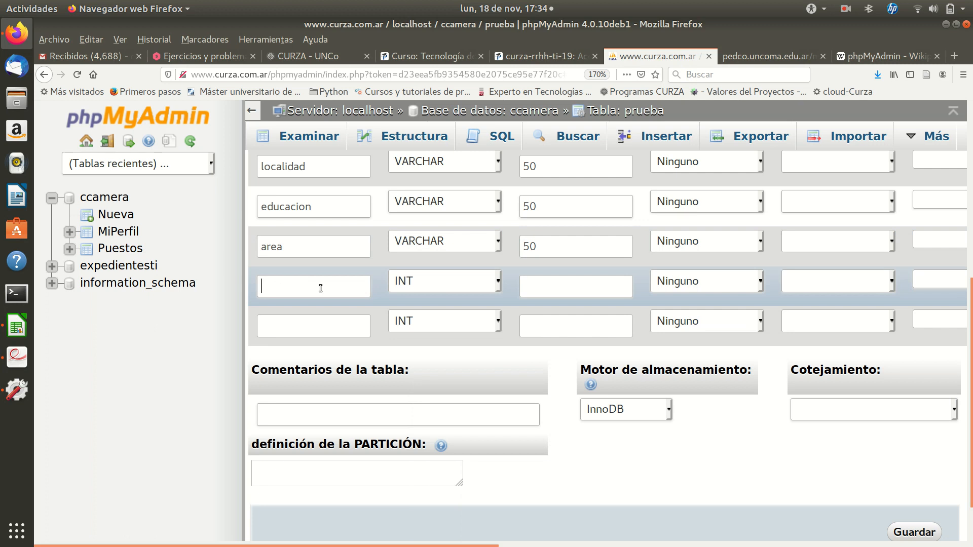
type("su")
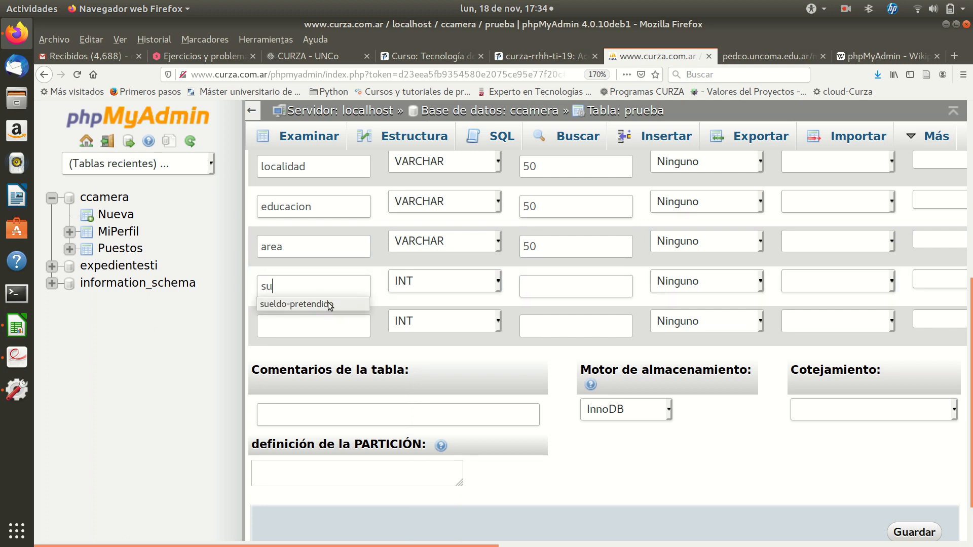
left_click(328, 305)
left_click(430, 284)
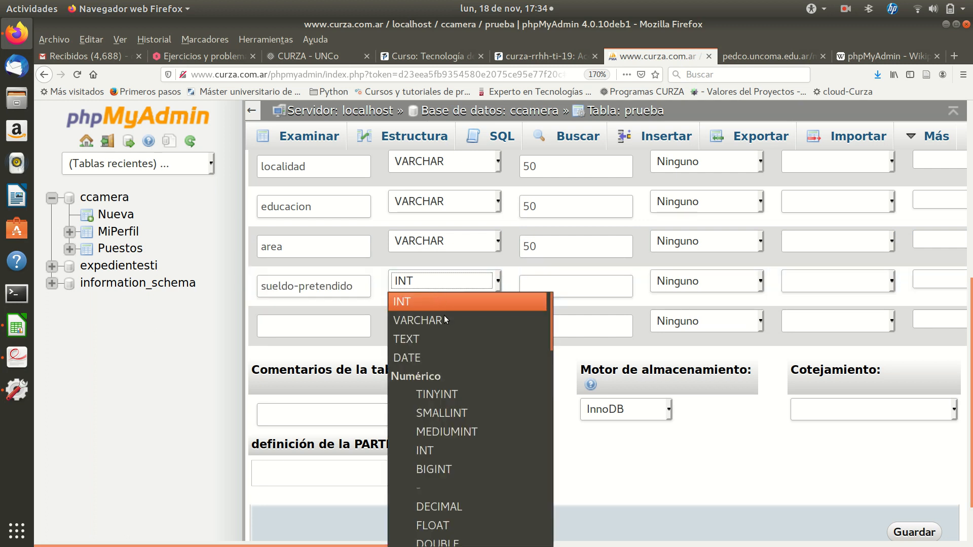
scroll(457, 431, "down", 3)
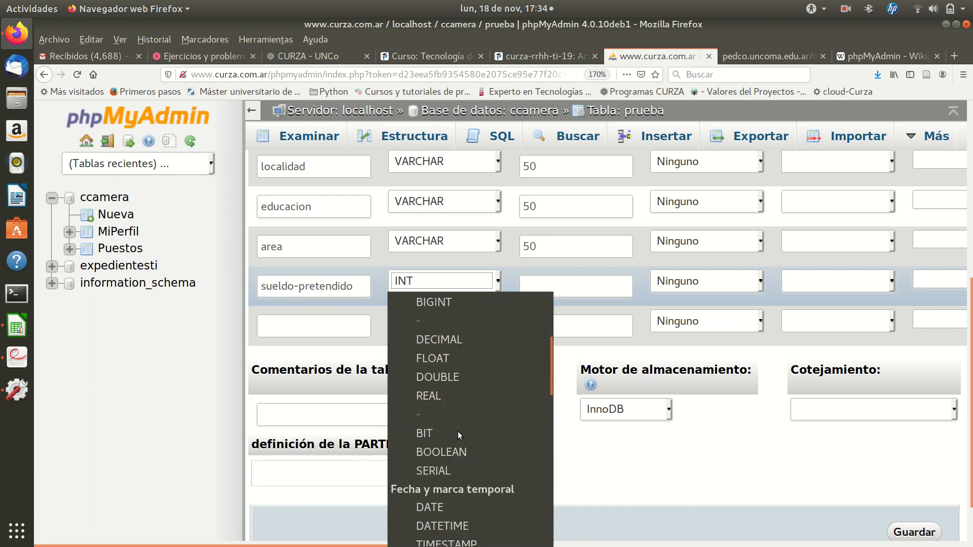
left_click(440, 379)
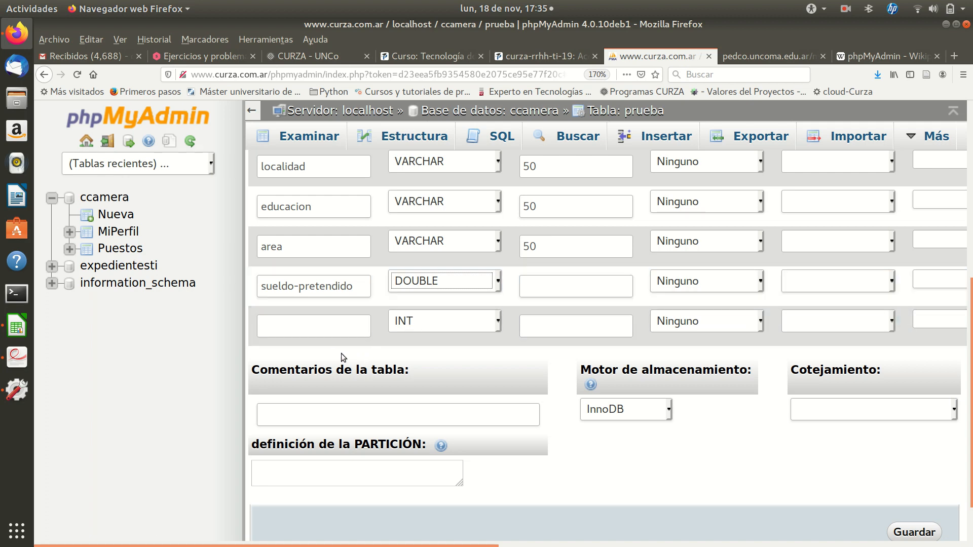
Name the tenth column "experiencia", look through the available data types, and set its type to BOOLEAN
scroll(325, 345, "up", 6)
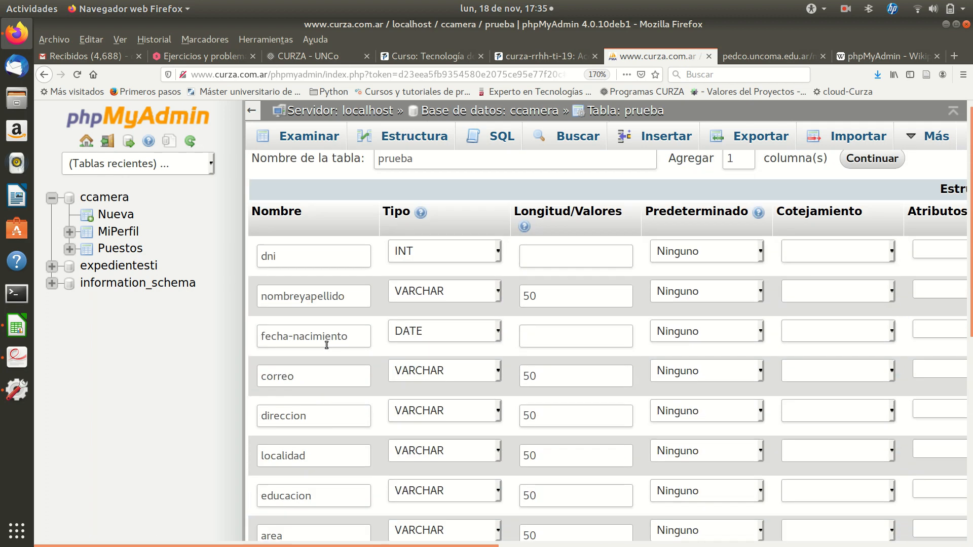
scroll(395, 336, "down", 6)
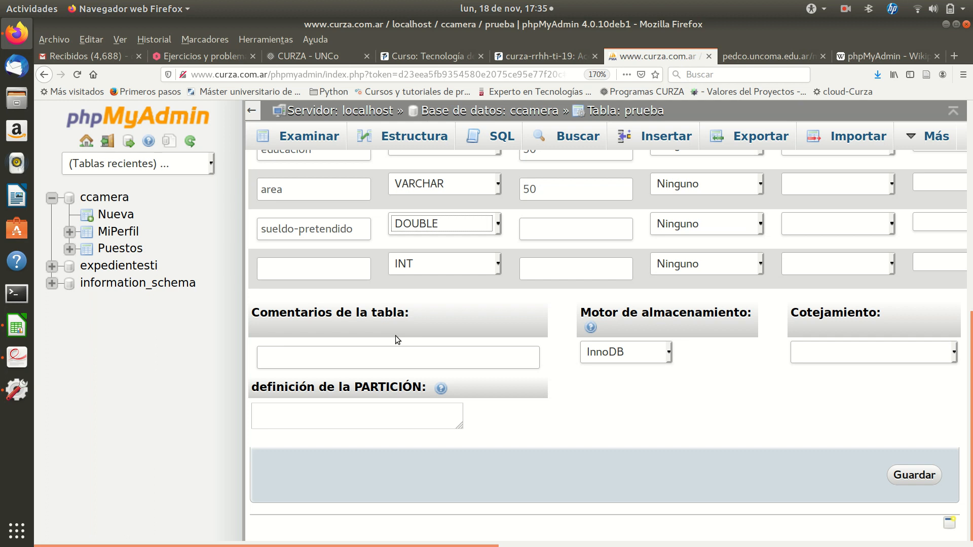
left_click(347, 275)
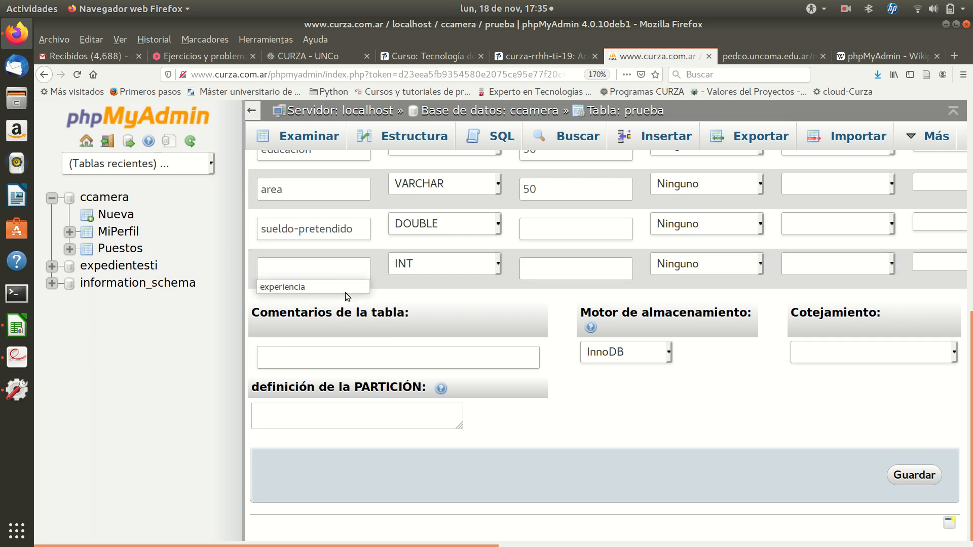
left_click(345, 288)
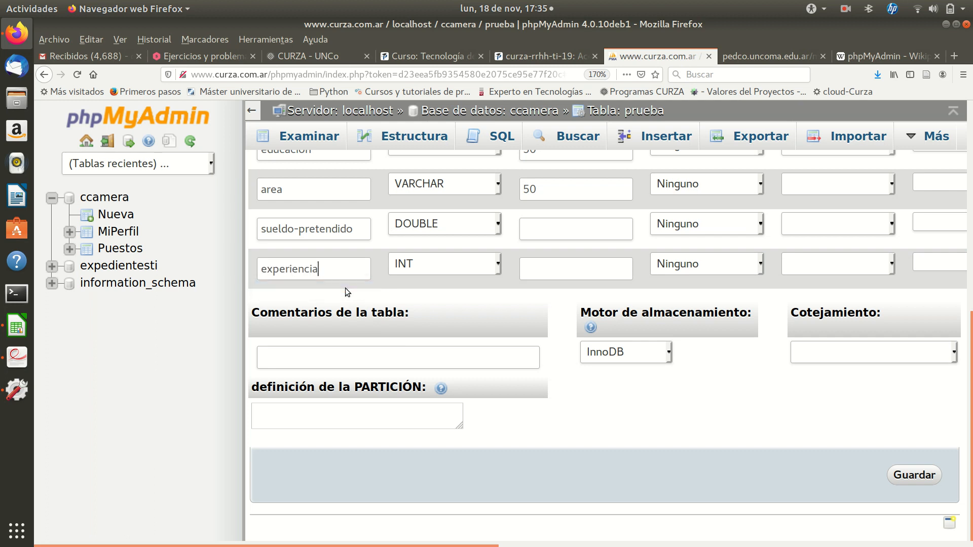
left_click(424, 272)
scroll(430, 412, "down", 7)
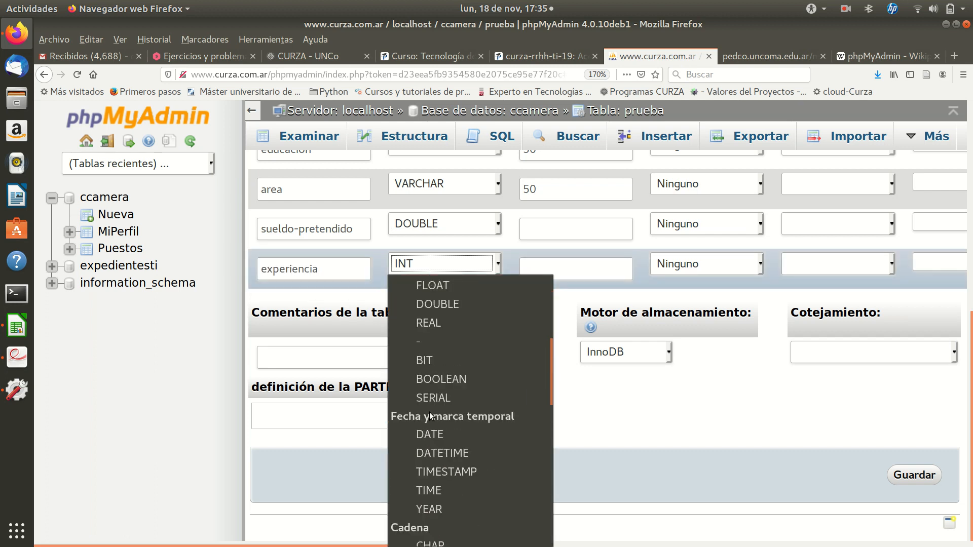
scroll(430, 416, "down", 3)
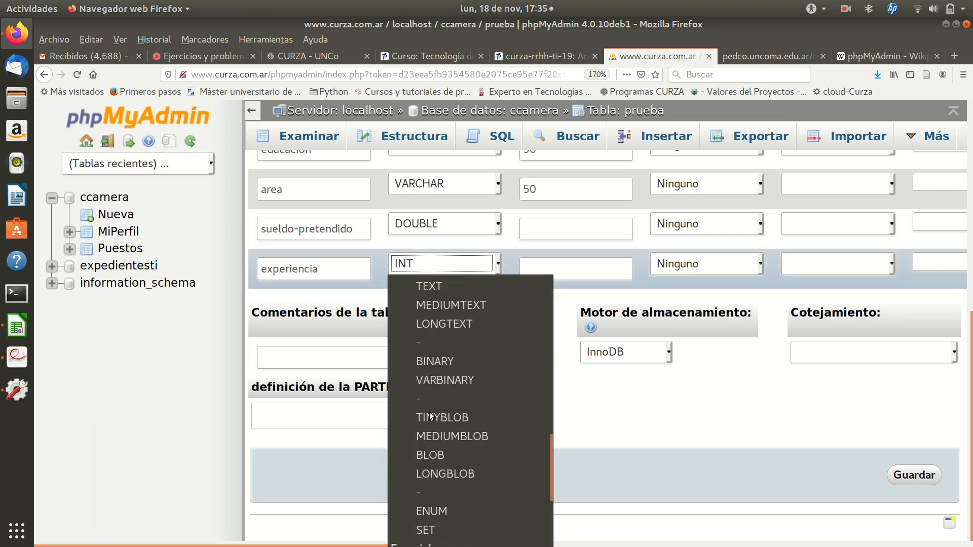
scroll(429, 415, "down", 3)
scroll(429, 412, "up", 2)
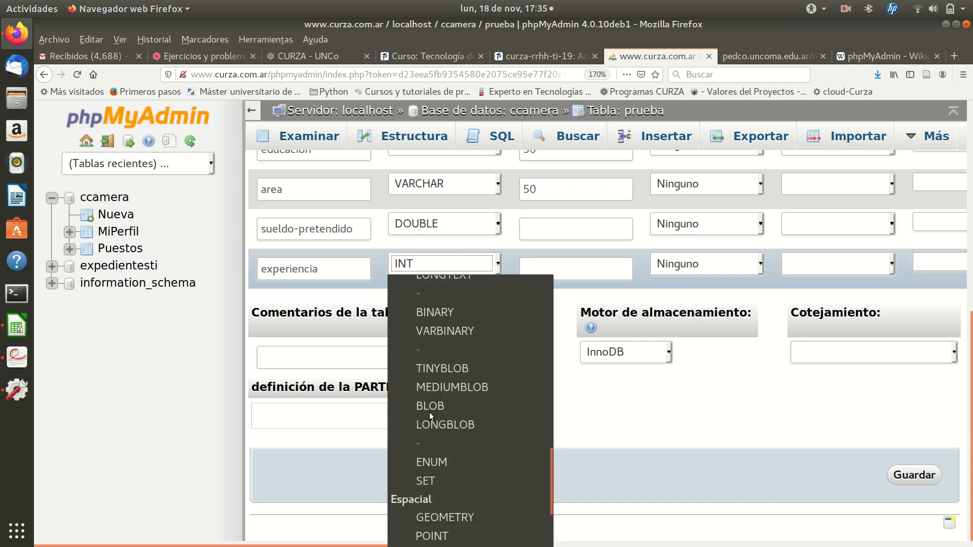
scroll(430, 412, "up", 4)
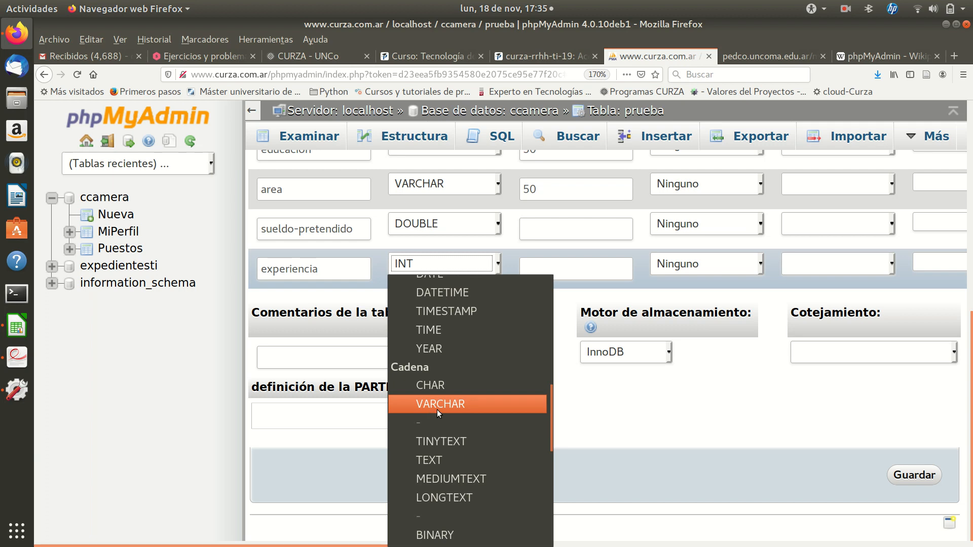
scroll(437, 410, "up", 2)
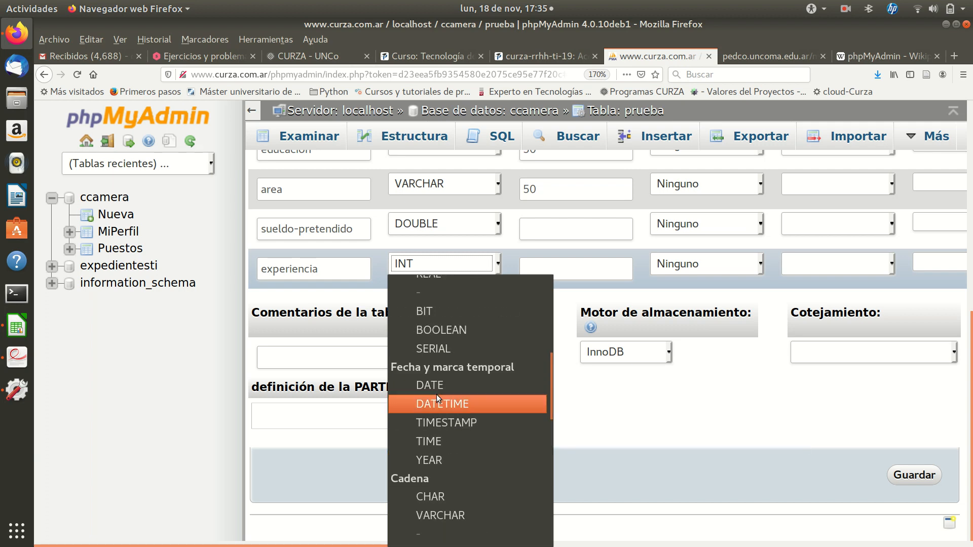
left_click(445, 331)
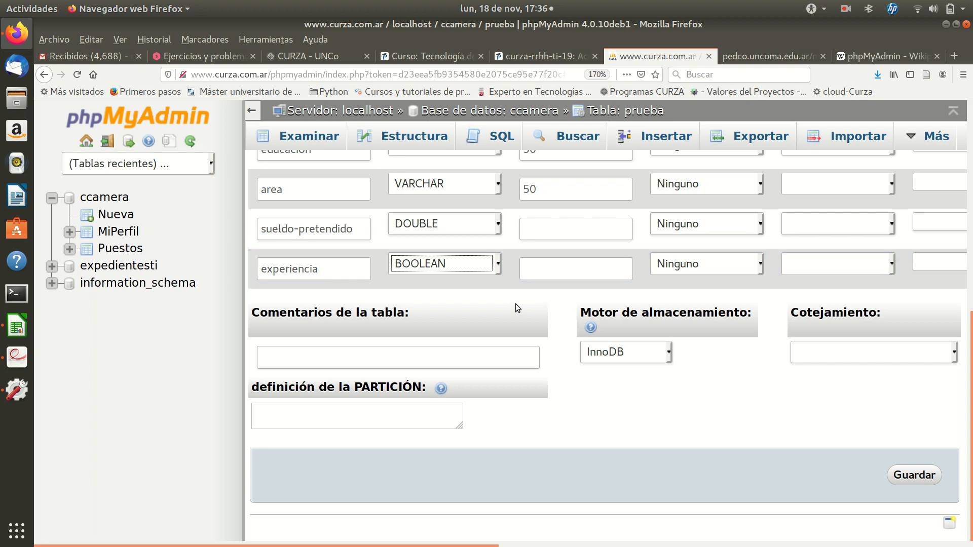
Review the table name and all column definitions, and save the new table prueba
scroll(515, 305, "up", 7)
scroll(516, 305, "down", 5)
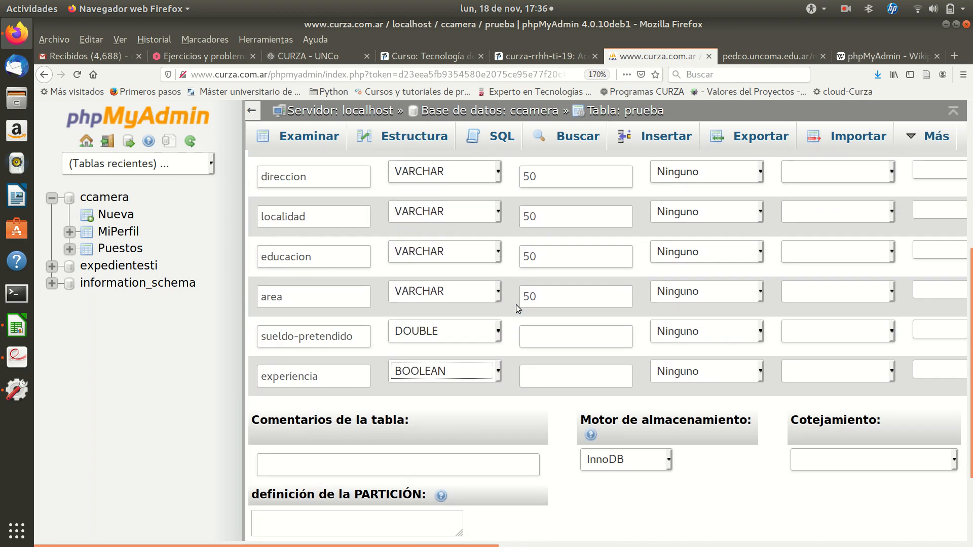
scroll(516, 305, "up", 5)
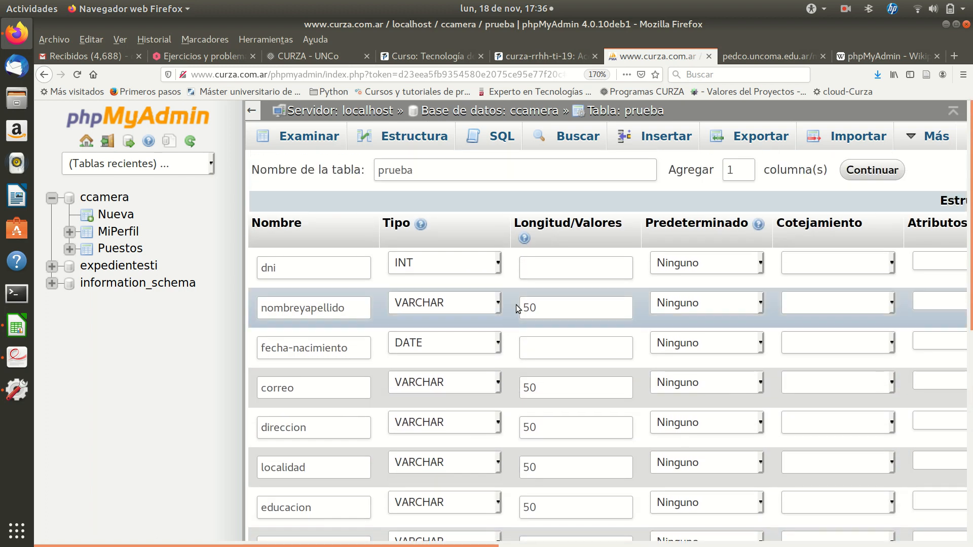
left_click_drag(429, 176, 344, 169)
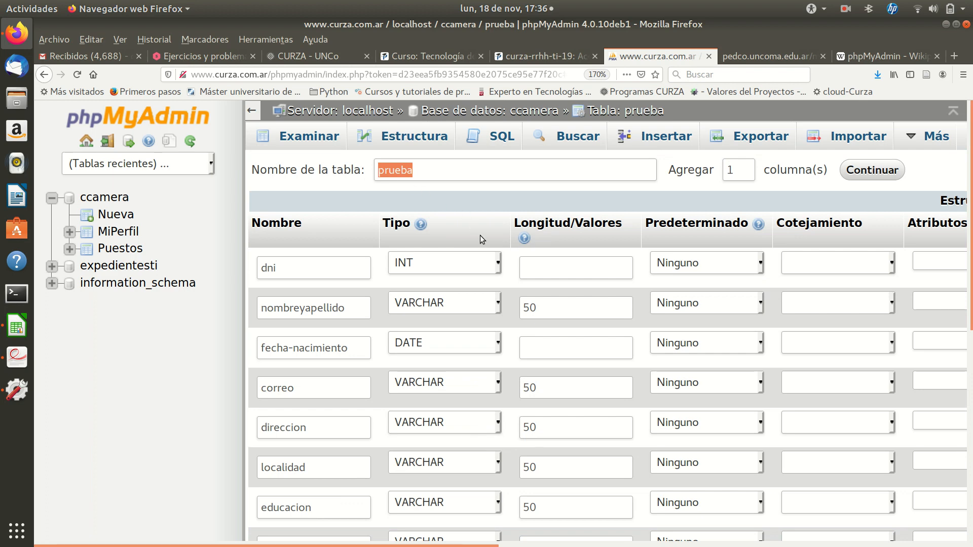
scroll(508, 353, "down", 5)
scroll(507, 353, "down", 3)
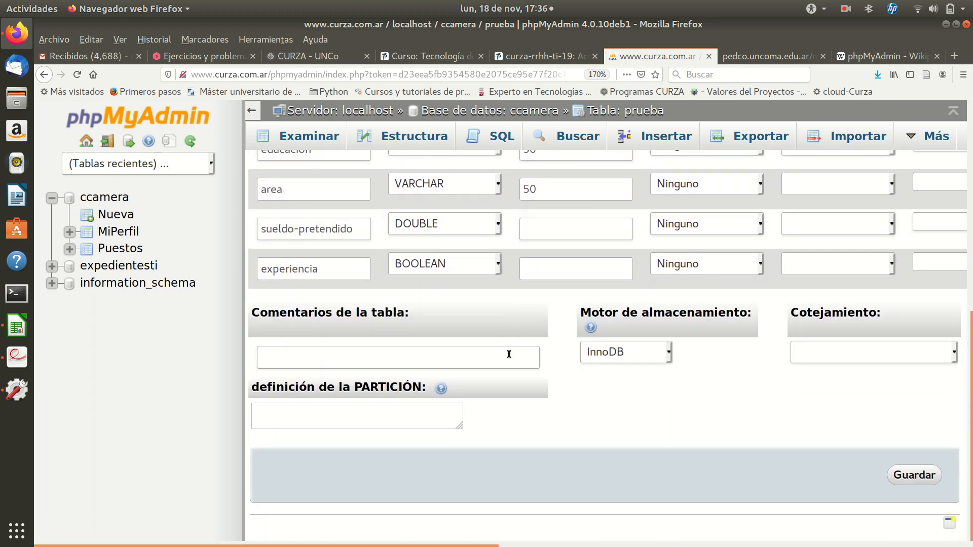
left_click(910, 475)
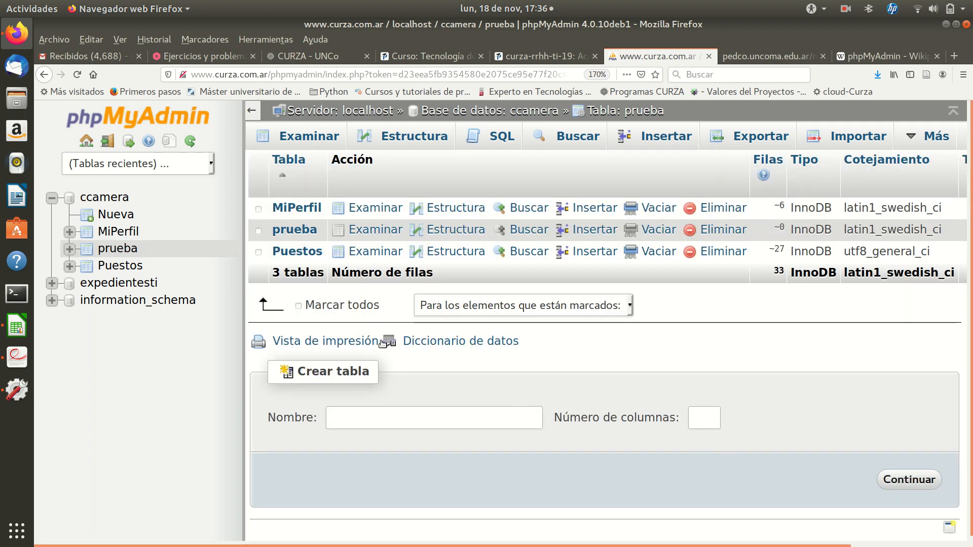
Open the prueba table from the ccamera table list and examine its column structure
left_click(303, 229)
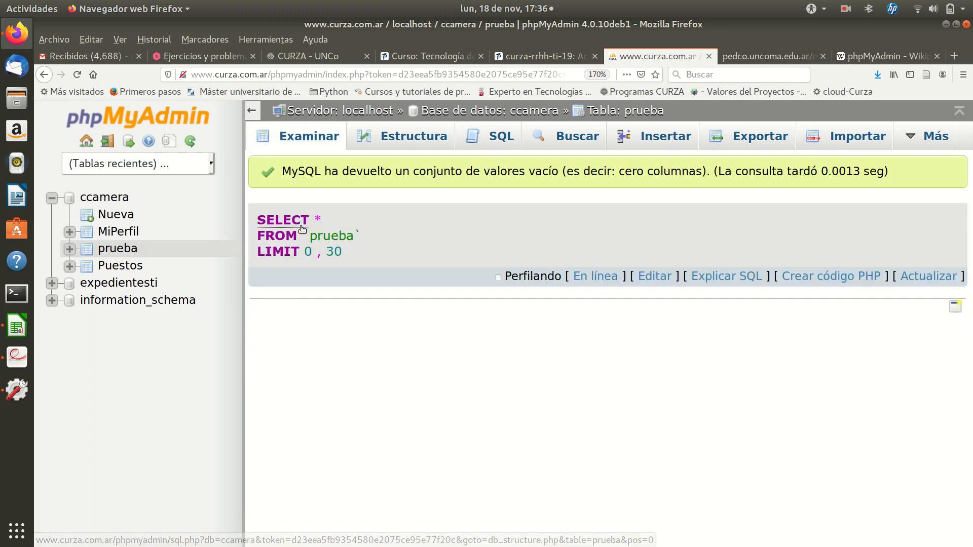
left_click(411, 140)
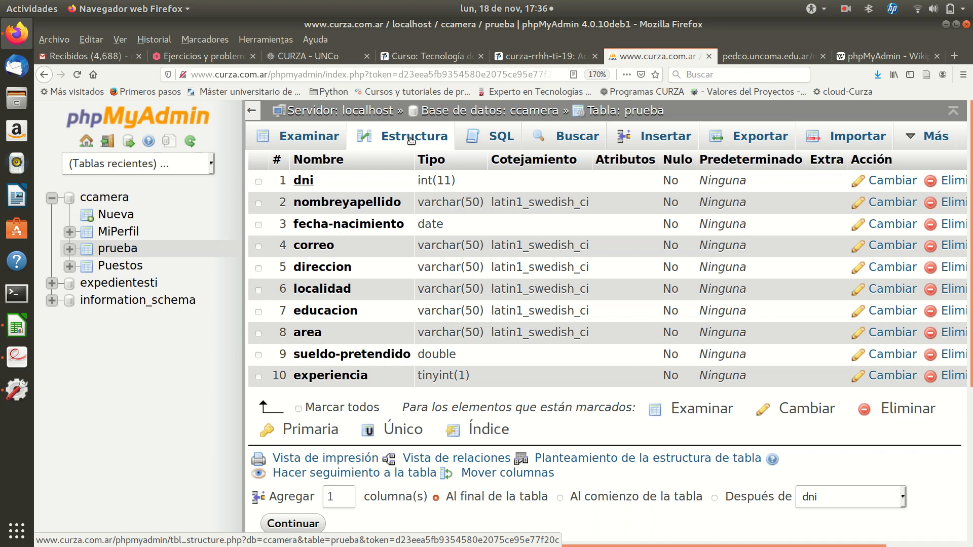
scroll(411, 296, "down", 4)
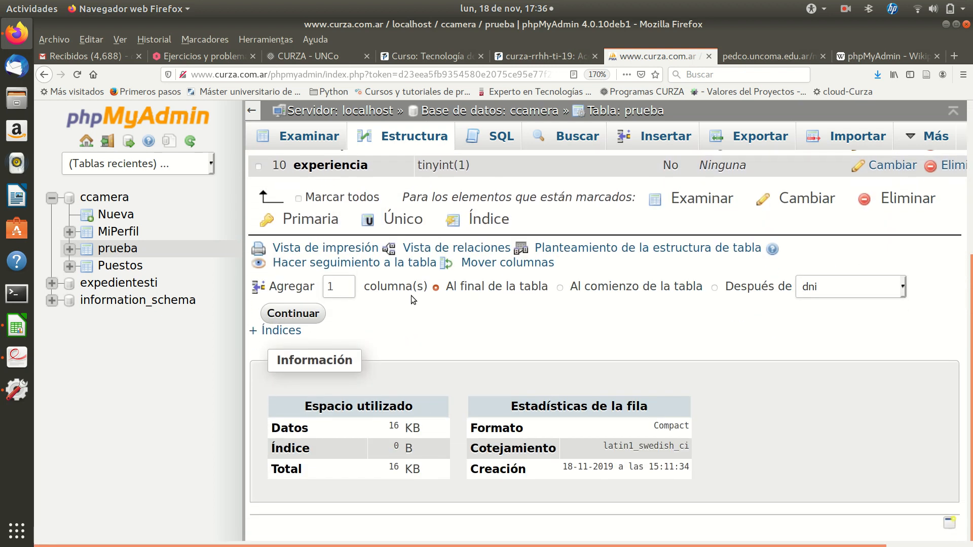
scroll(412, 296, "up", 4)
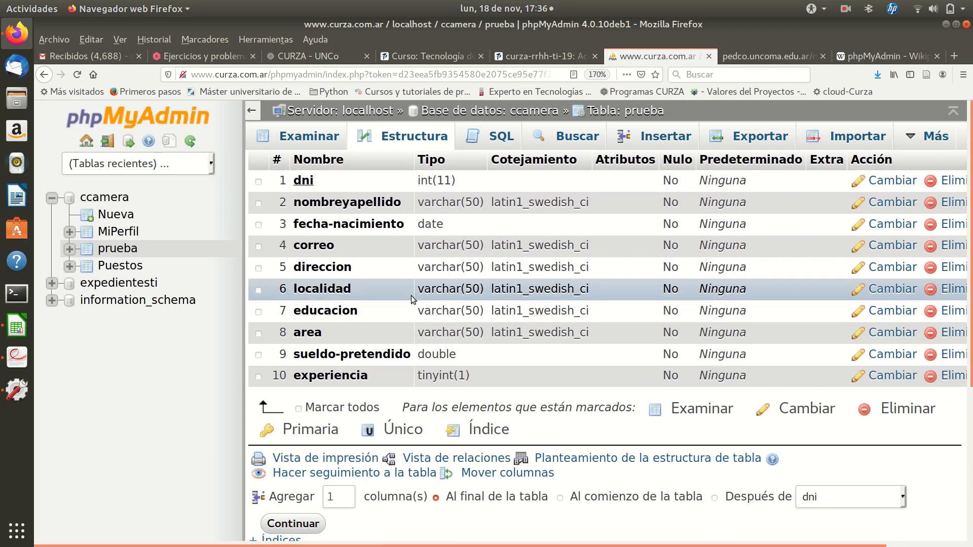
Open the form for inserting a new row into the prueba table
left_click_drag(412, 296, 415, 326)
left_click(404, 288)
left_click(660, 136)
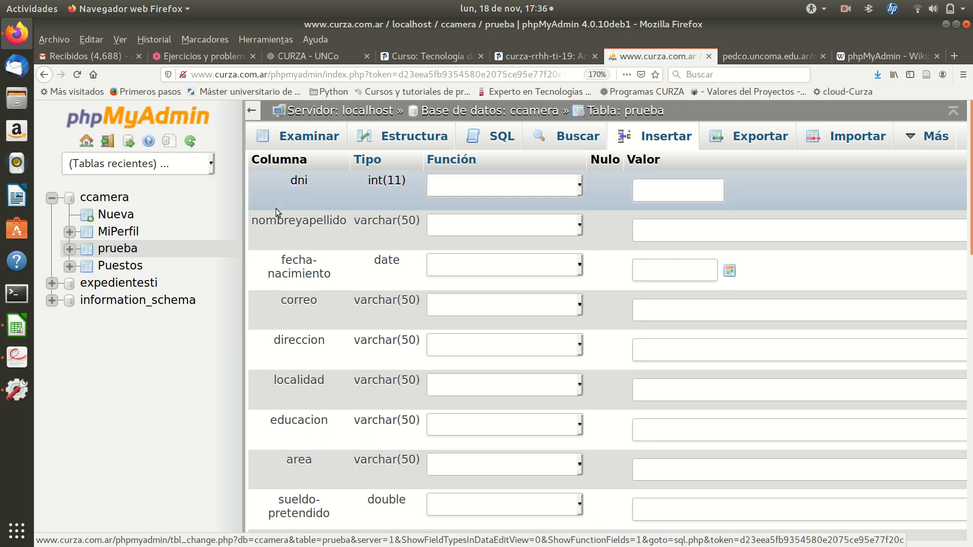
Select the prueba table again under the ccamera database and open its form for inserting new rows
left_click(128, 203)
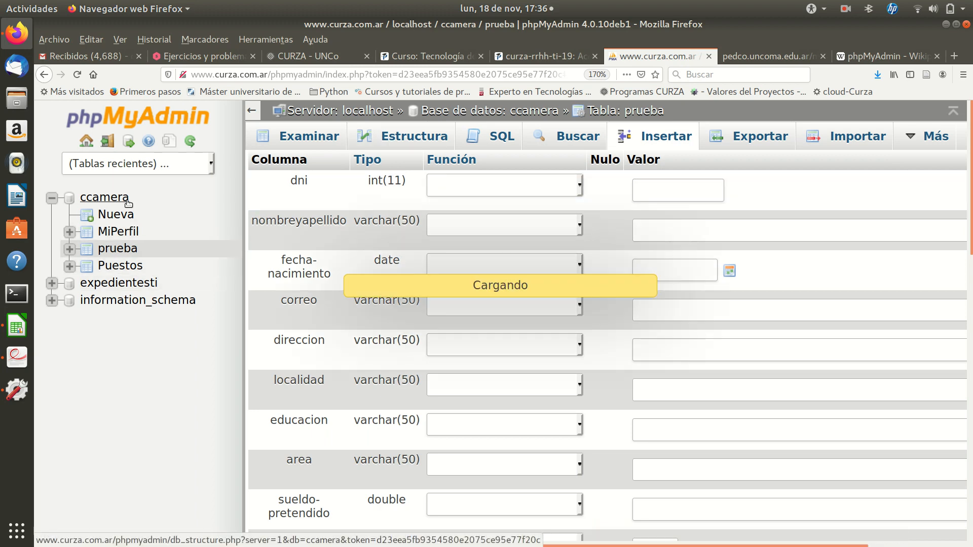
left_click(125, 254)
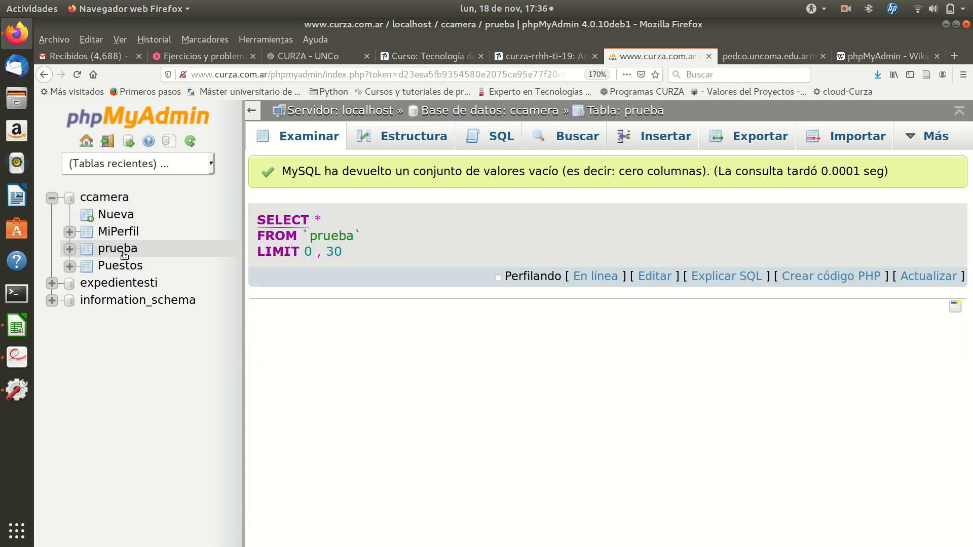
left_click(657, 136)
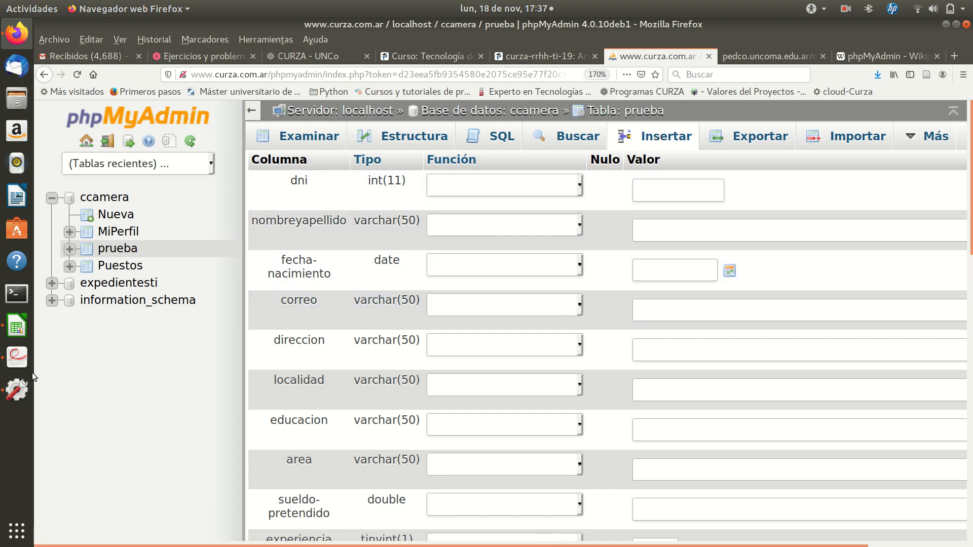
Switch to practicaBaseDatos-2019.pdf and examine the enlarged sample records in section 3, "cargar registros en la tabla"
left_click(17, 357)
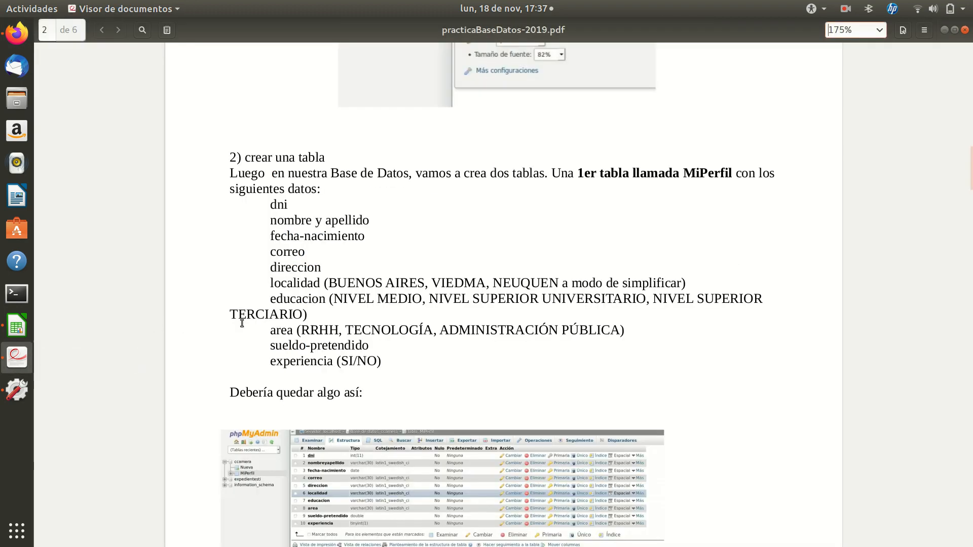
scroll(369, 365, "down", 5)
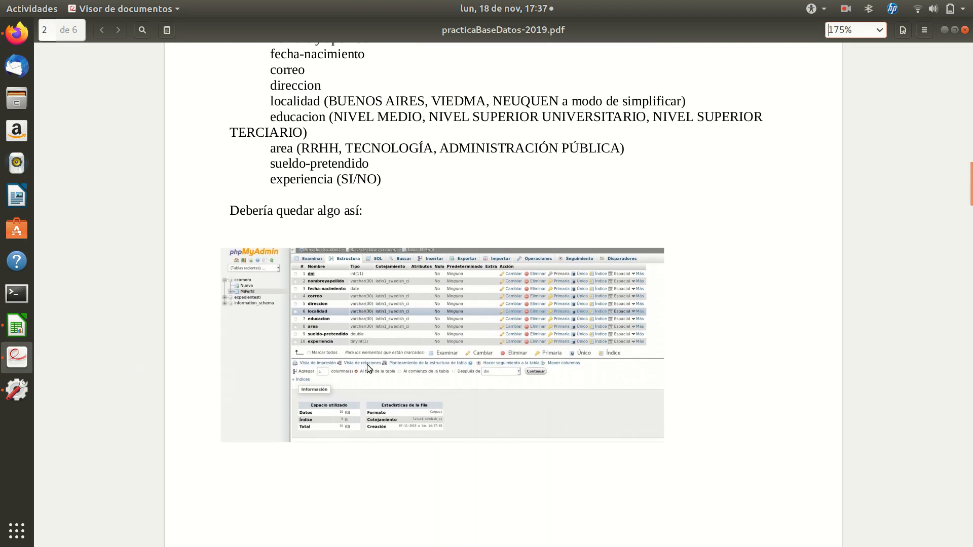
scroll(368, 365, "down", 9)
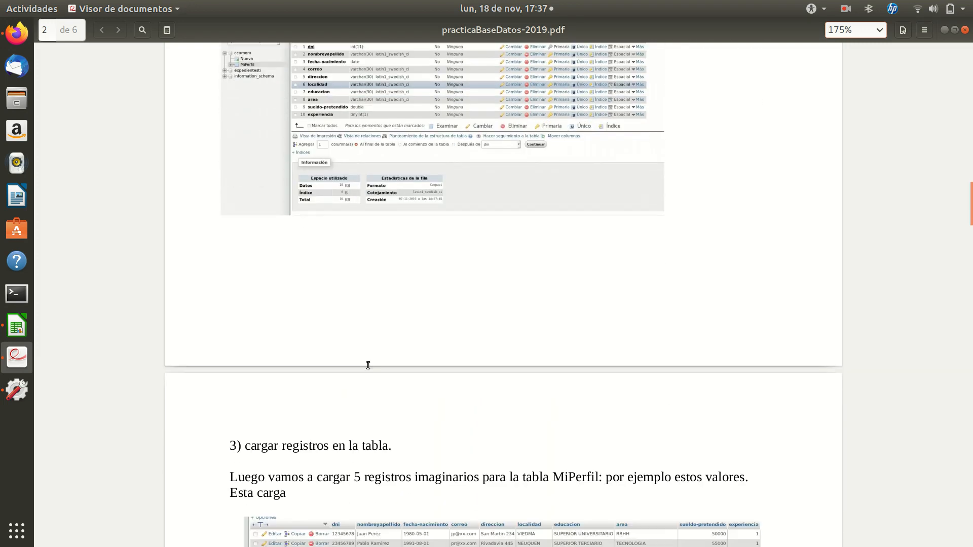
scroll(366, 364, "down", 3)
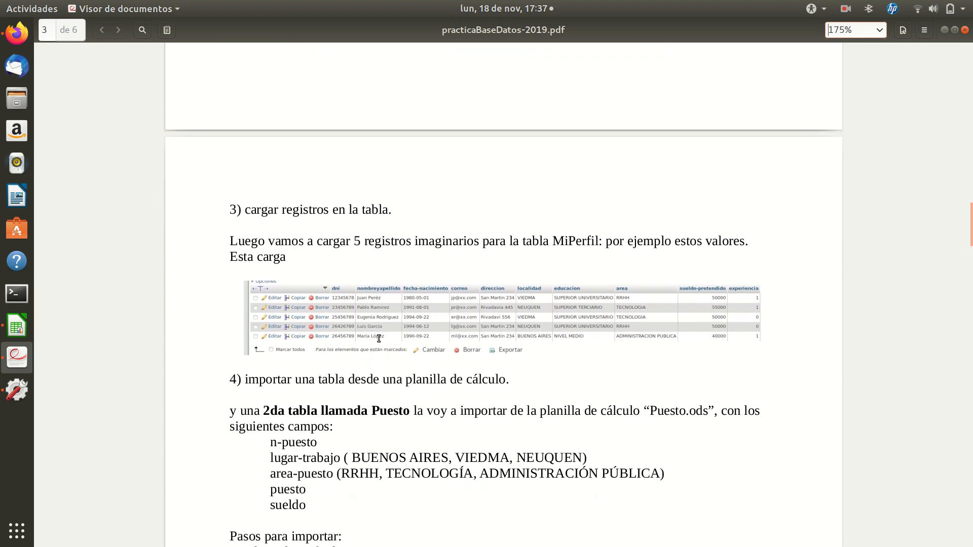
scroll(379, 338, "up", 4)
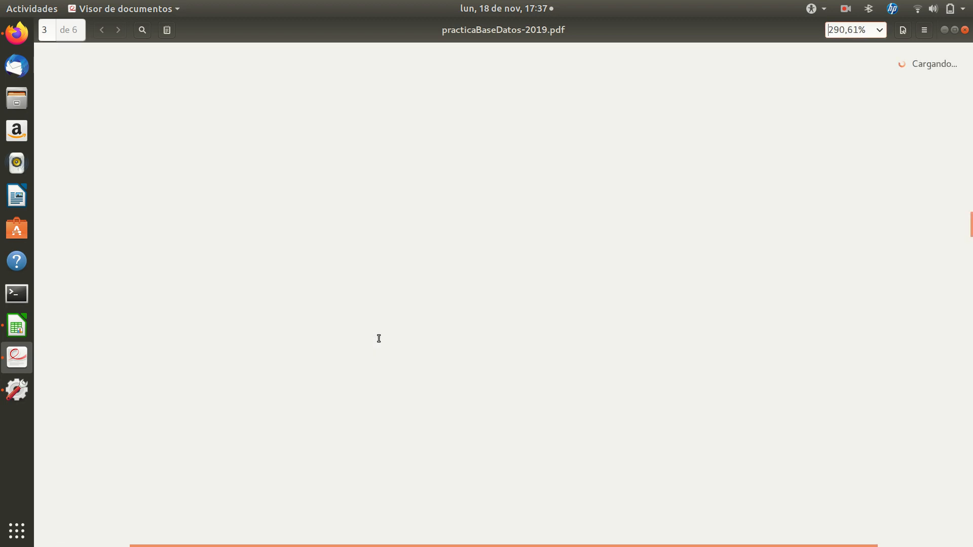
scroll(379, 338, "up", 1)
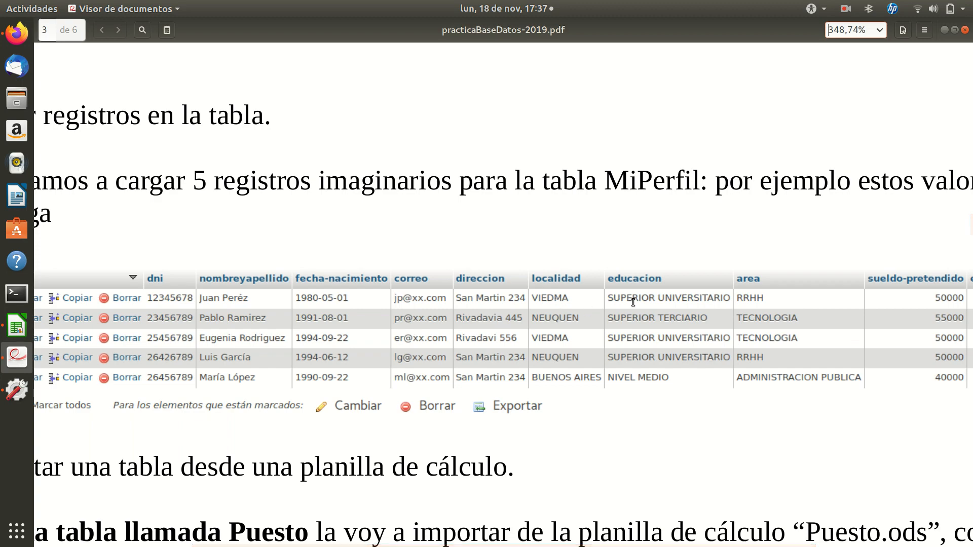
Review the MiPerfil field list in section 2 of the guide, including the allowed options for localidad, educacion and area
scroll(633, 302, "up", 10)
scroll(633, 302, "left", 3)
scroll(633, 302, "up", 8)
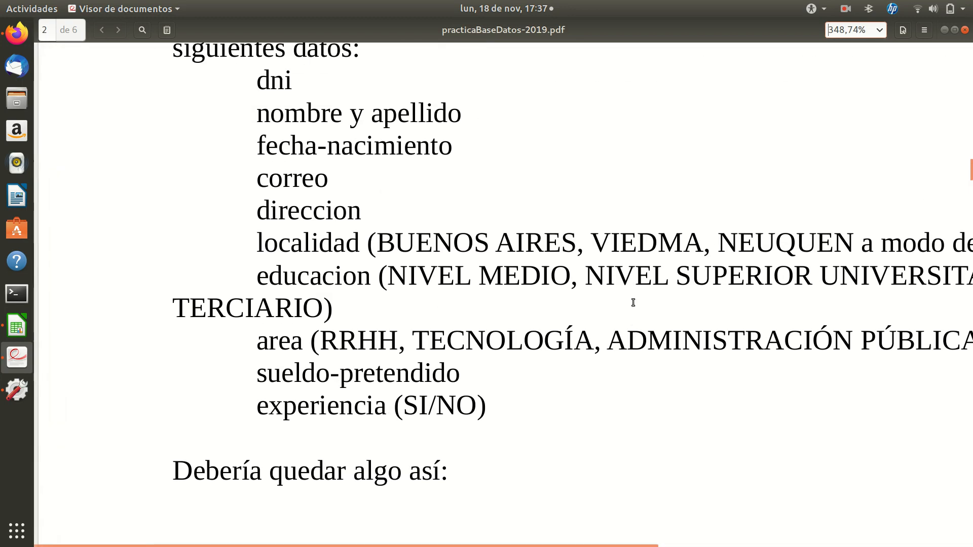
scroll(633, 302, "right", 2)
scroll(633, 302, "right", 1)
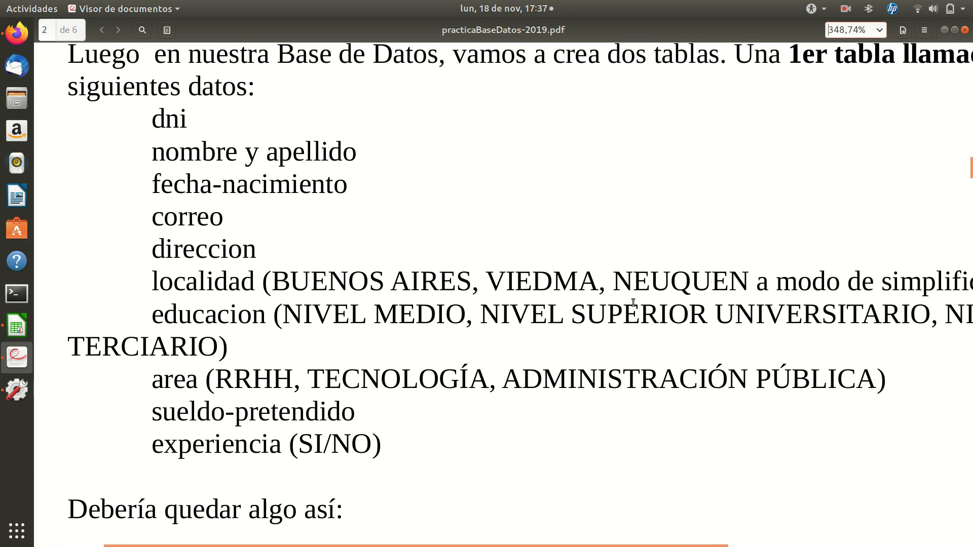
scroll(633, 302, "right", 6)
scroll(633, 302, "up", 4)
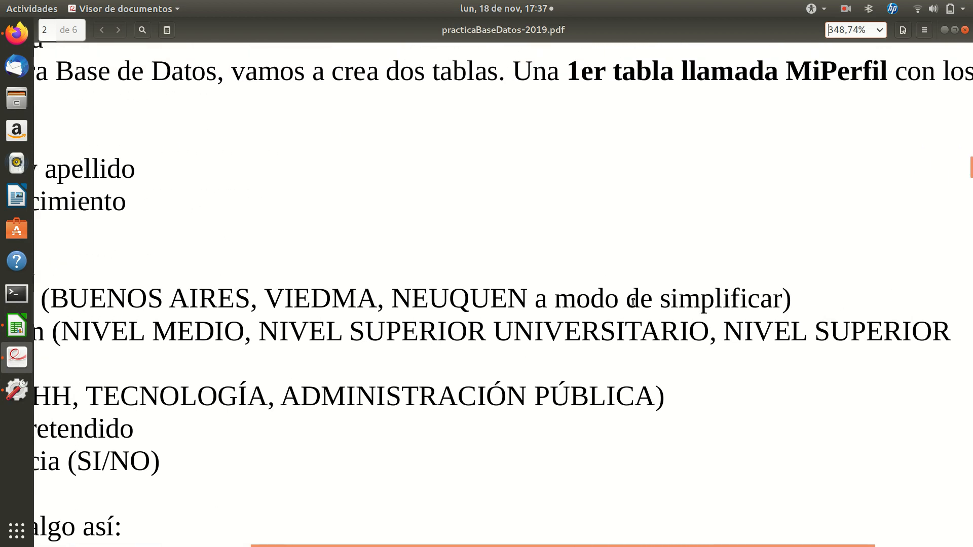
scroll(633, 302, "left", 4)
scroll(633, 305, "left", 6)
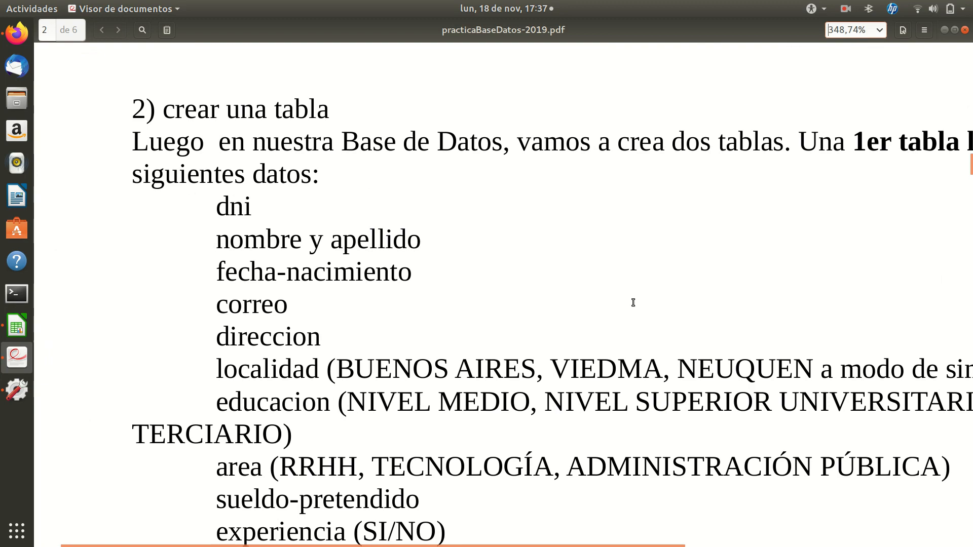
Return to section 3 of the guide and read the example values given for the five imaginary records
scroll(633, 305, "down", 10)
scroll(632, 303, "down", 15)
scroll(632, 303, "right", 5)
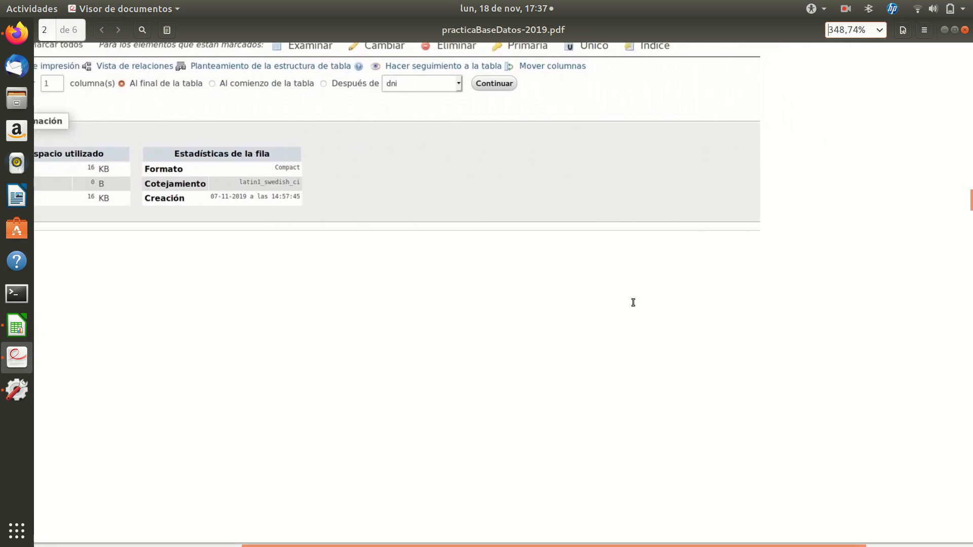
scroll(633, 305, "down", 5)
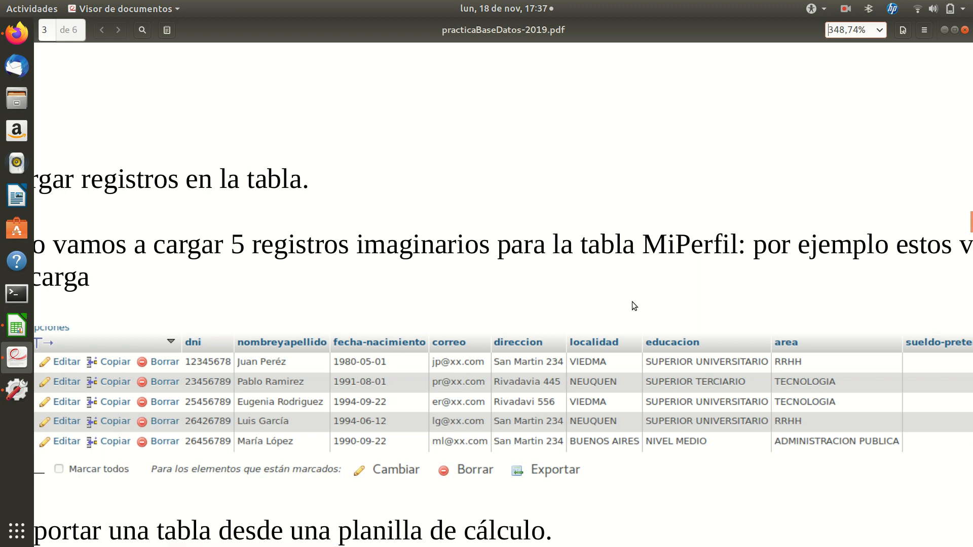
scroll(632, 302, "left", 2)
scroll(631, 302, "up", 1)
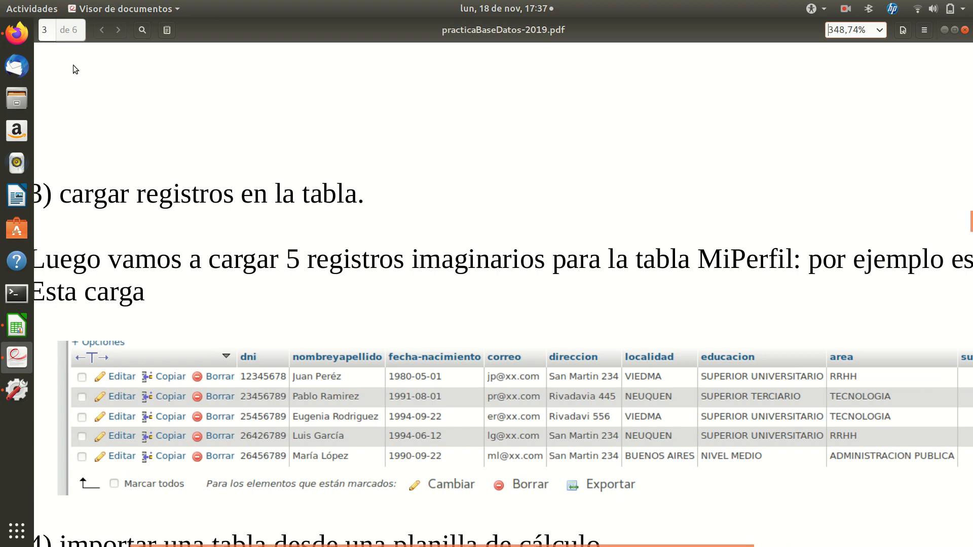
Switch back to phpMyAdmin in Firefox and examine the whole insert form for prueba, including its second row block and submission options
left_click(17, 33)
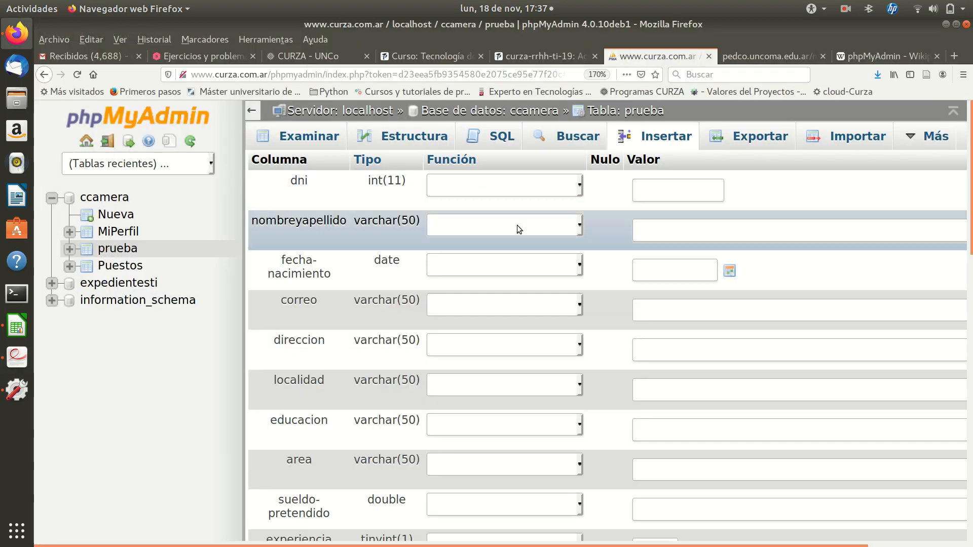
scroll(523, 446, "down", 5)
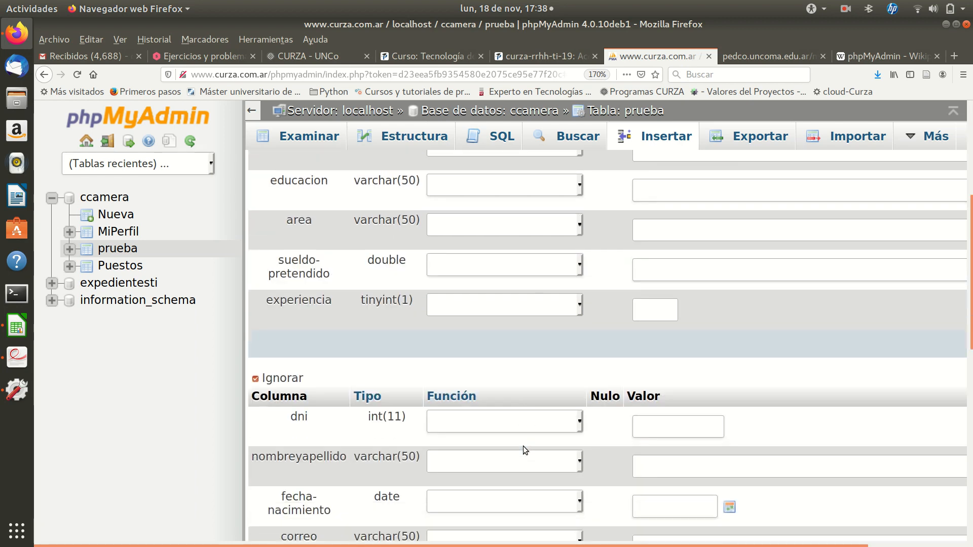
scroll(523, 446, "down", 5)
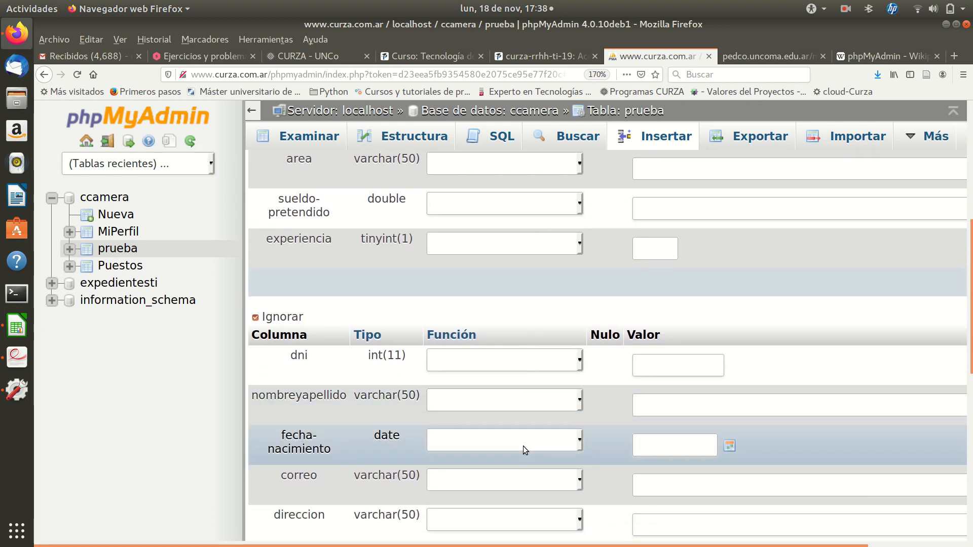
scroll(523, 450, "down", 5)
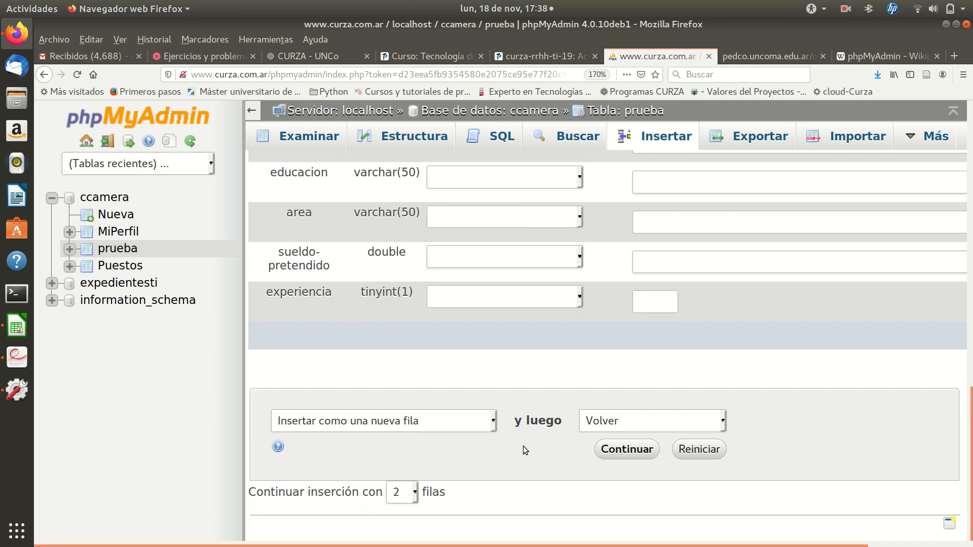
scroll(523, 446, "up", 15)
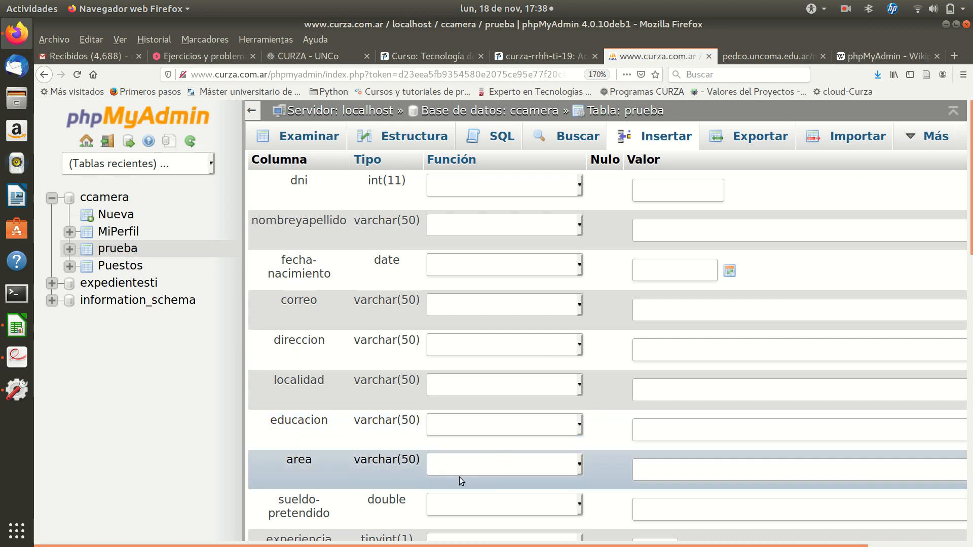
Switch to the practice PDF and check the sample records across to the sueldo-pretendido and experiencia columns
left_click(16, 355)
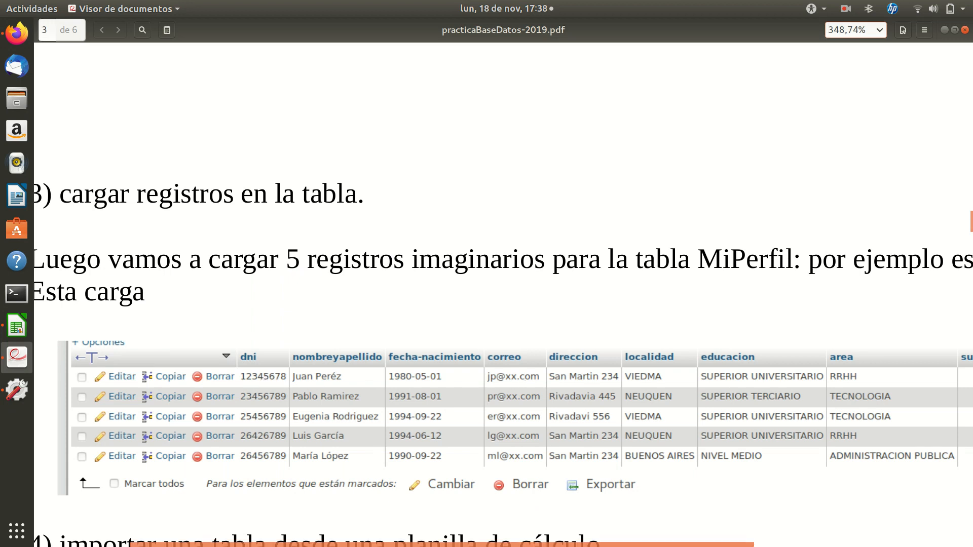
scroll(504, 365, "right", 10)
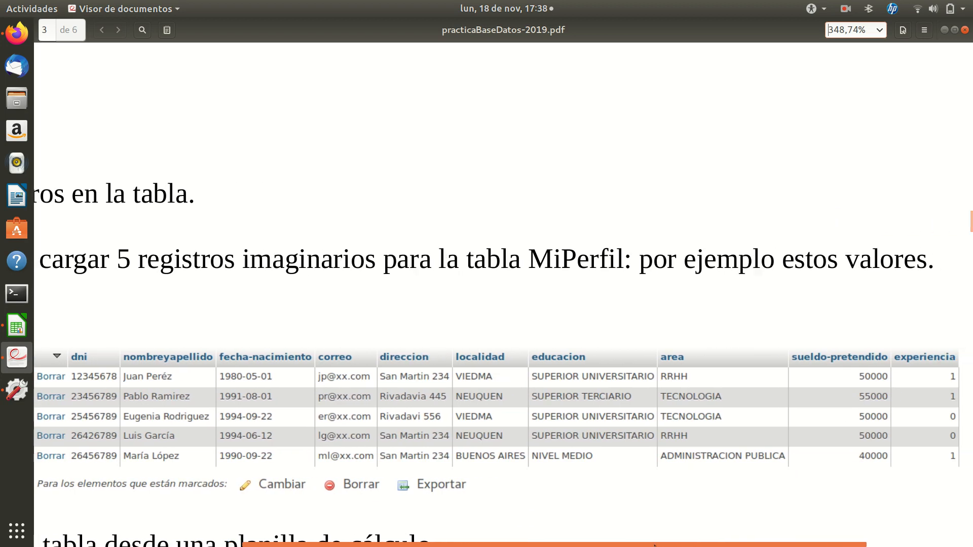